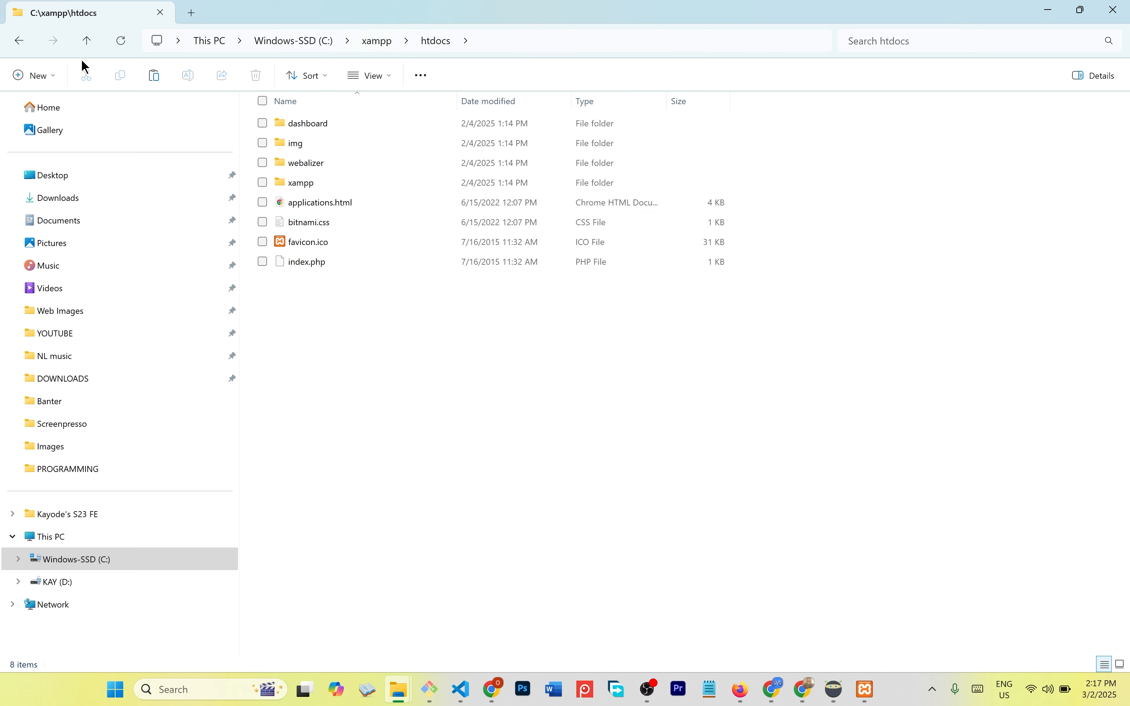
- Create a new folder named code-sector inside htdocs
left_click(55, 76)
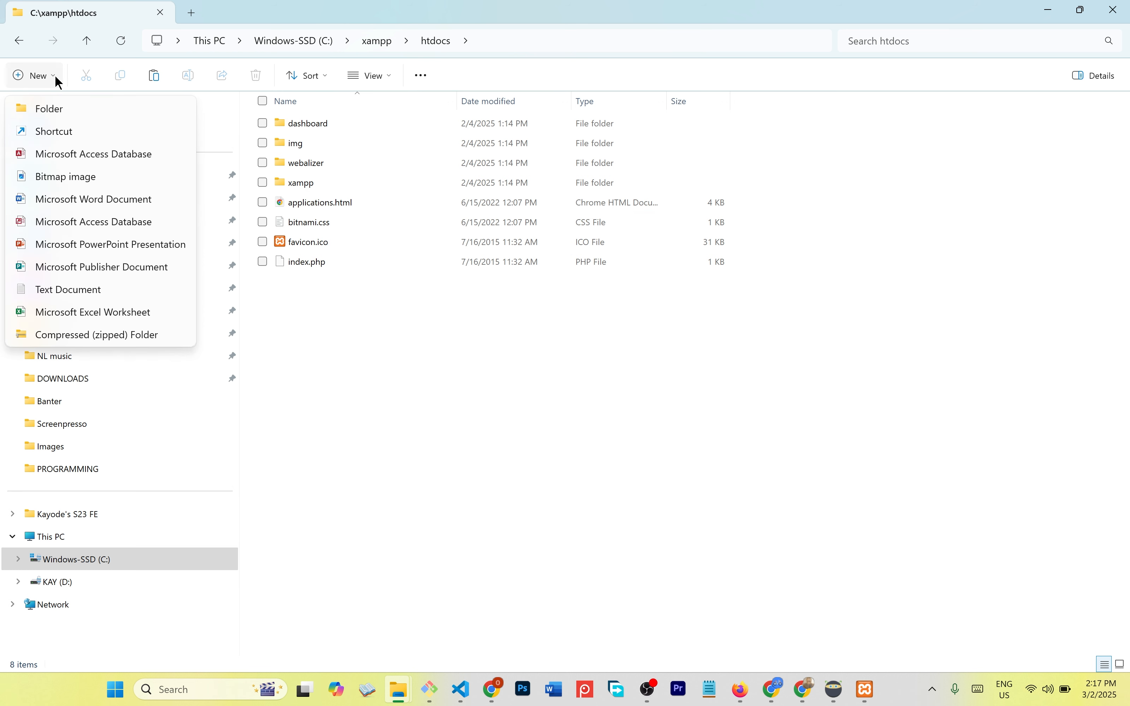
left_click(72, 109)
type("code-sector")
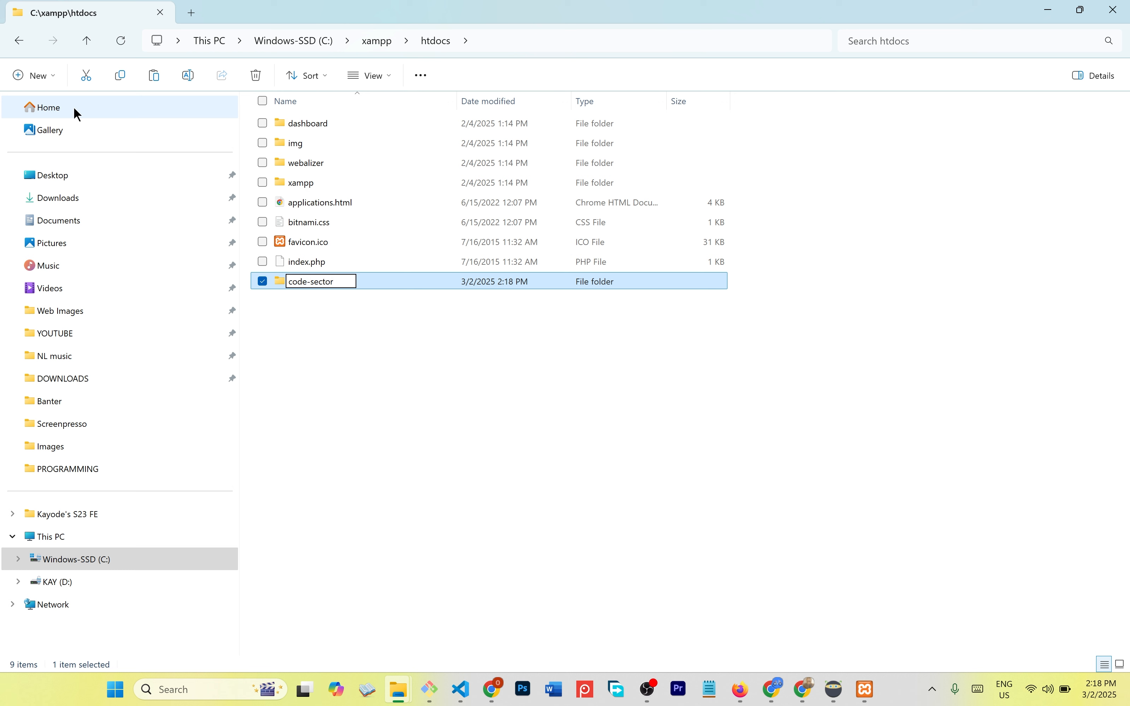
key("Return")
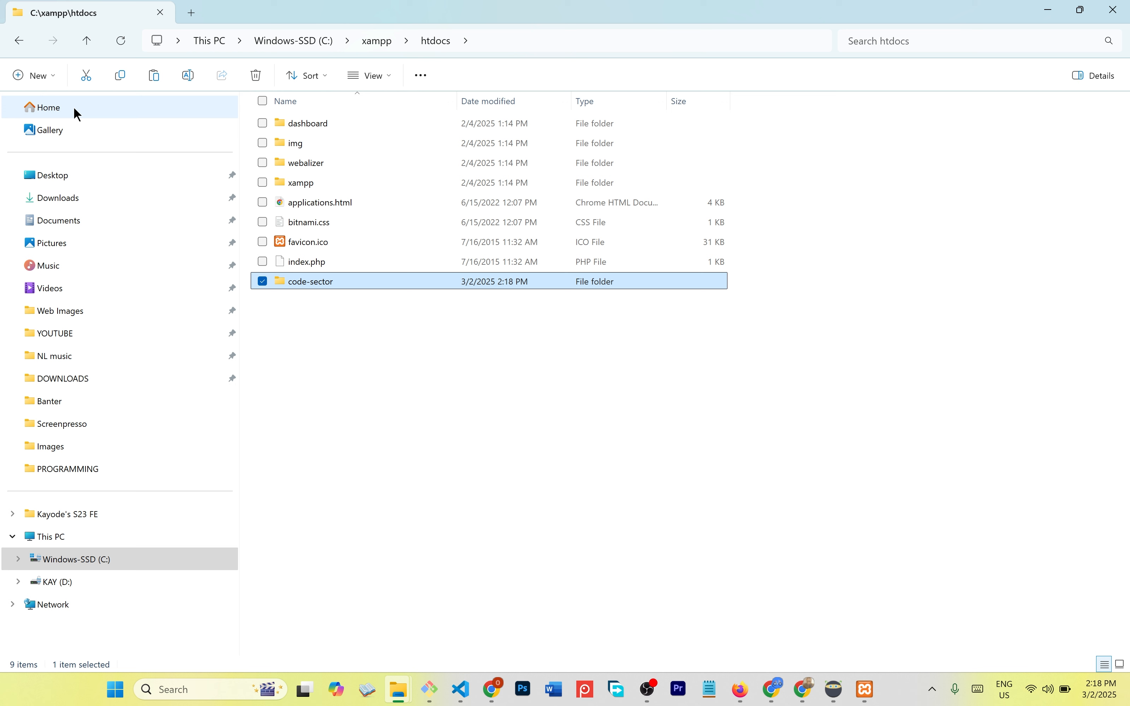
- Paste the wordpress folder into code-sector and return to phpMyAdmin in Chrome
key("Return")
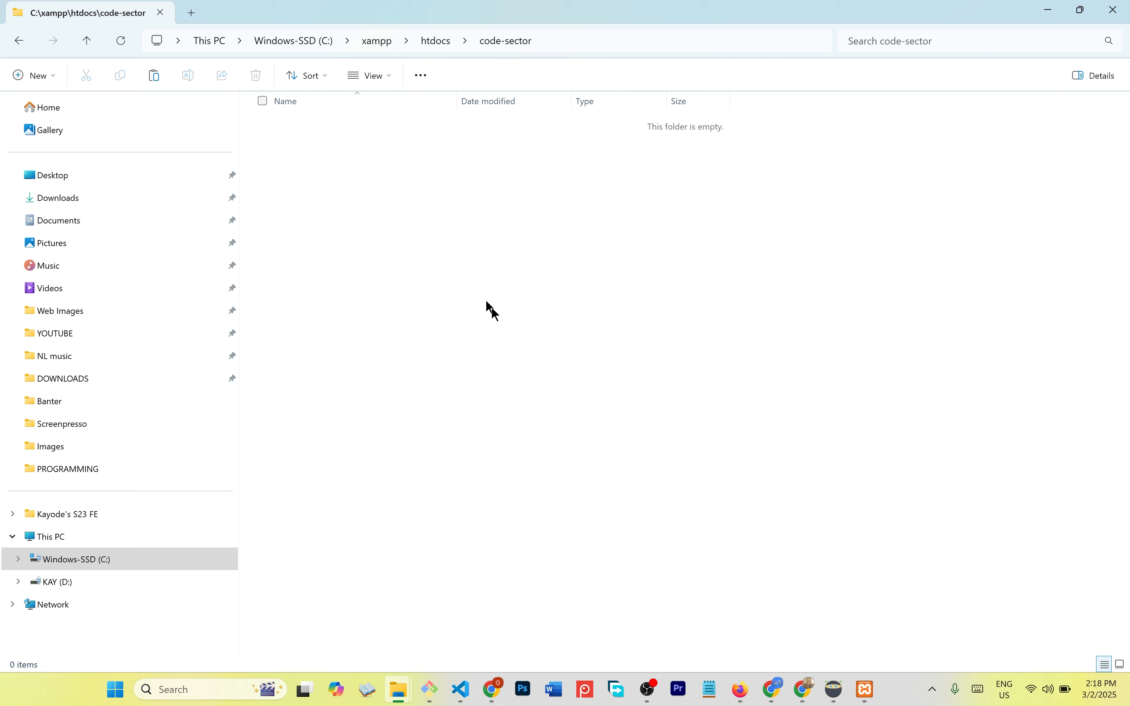
key("ctrl+v")
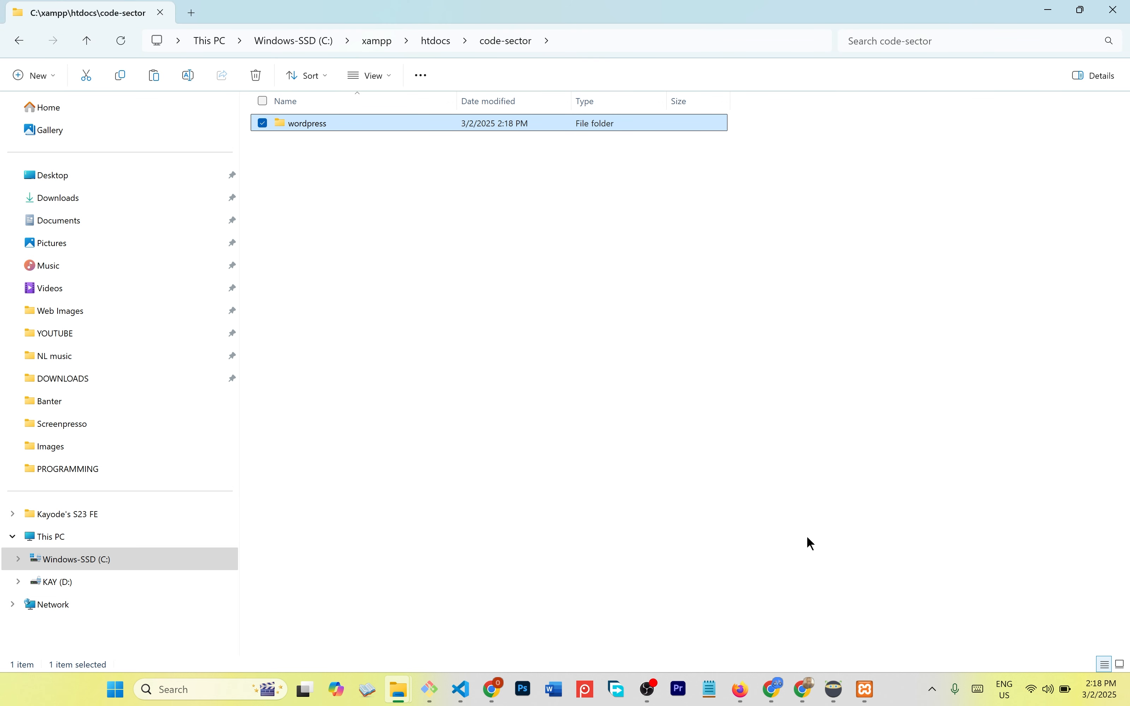
left_click(804, 691)
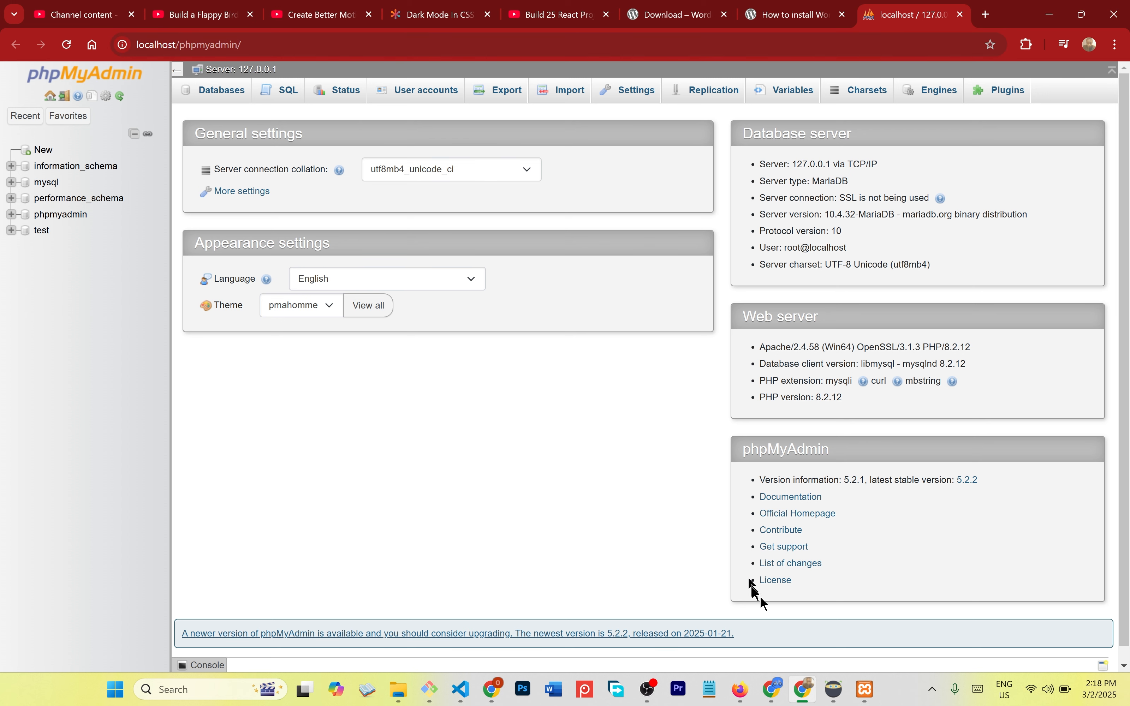
left_click(864, 697)
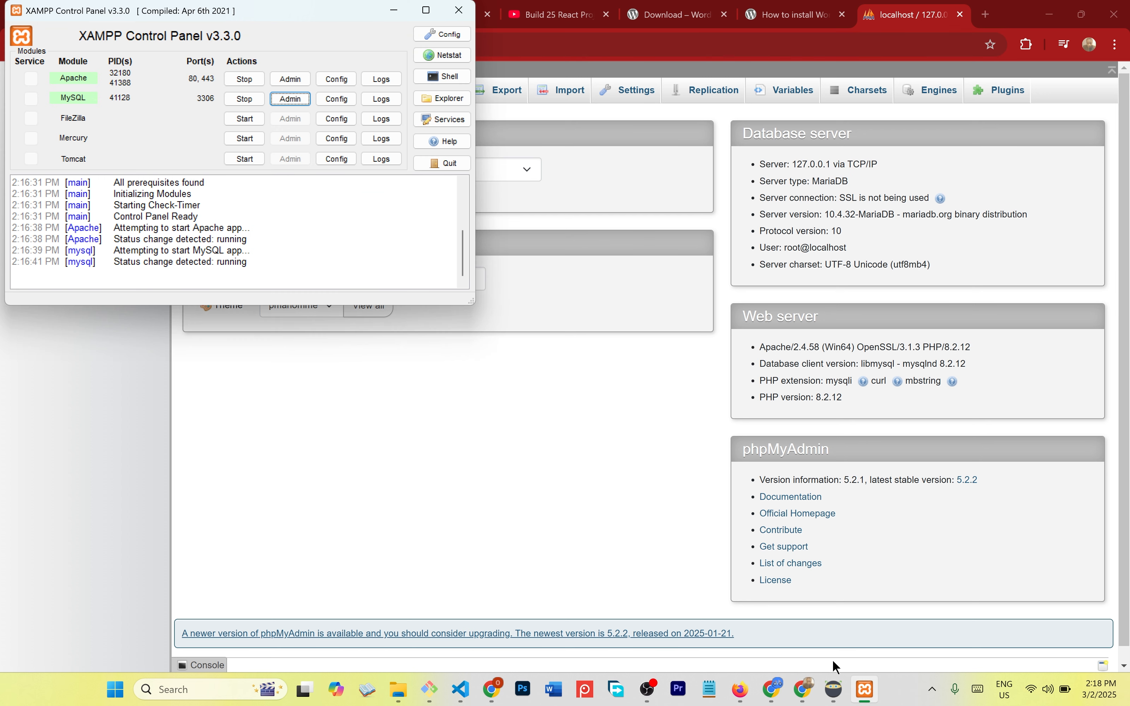
left_click(290, 99)
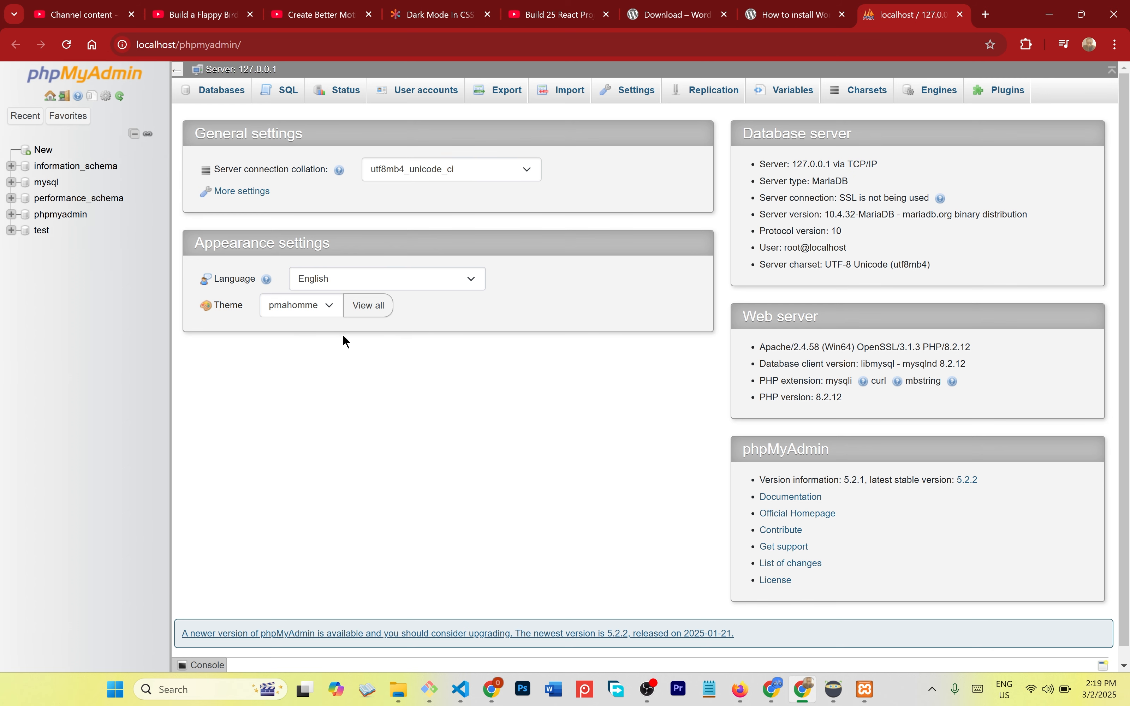
key("ctrl+plus")
key("ctrl+plus")
key("ctrl+plus")
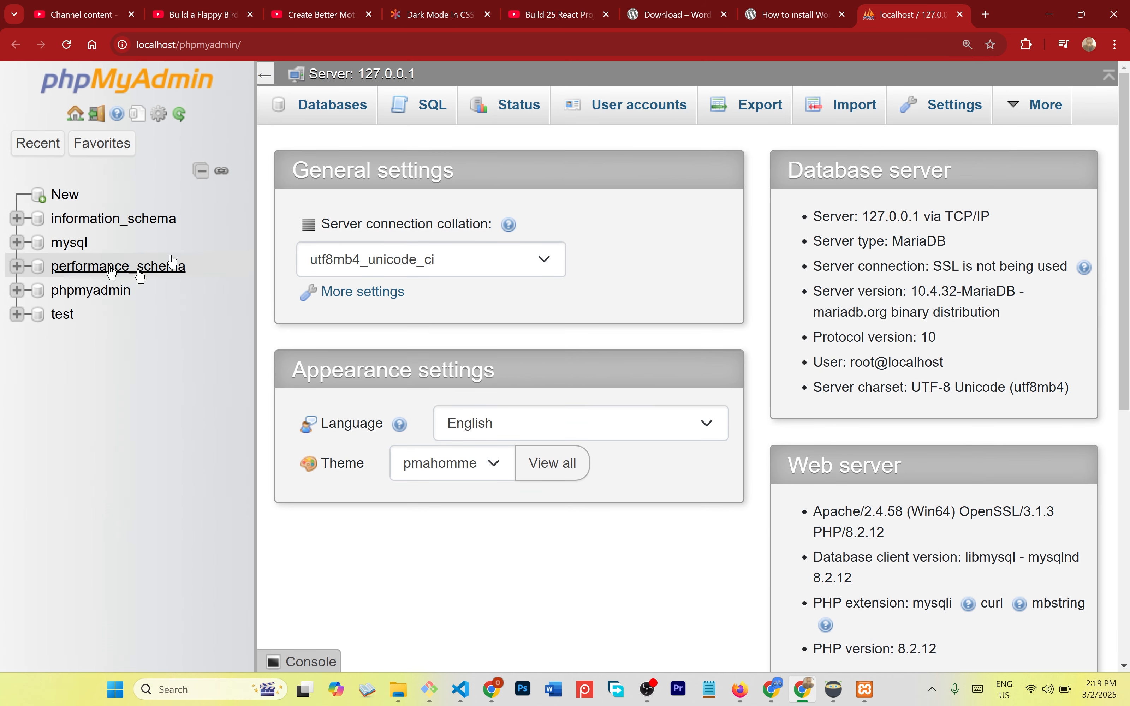
- Create an empty phpMyAdmin database named code-sector from the New form
left_click(55, 204)
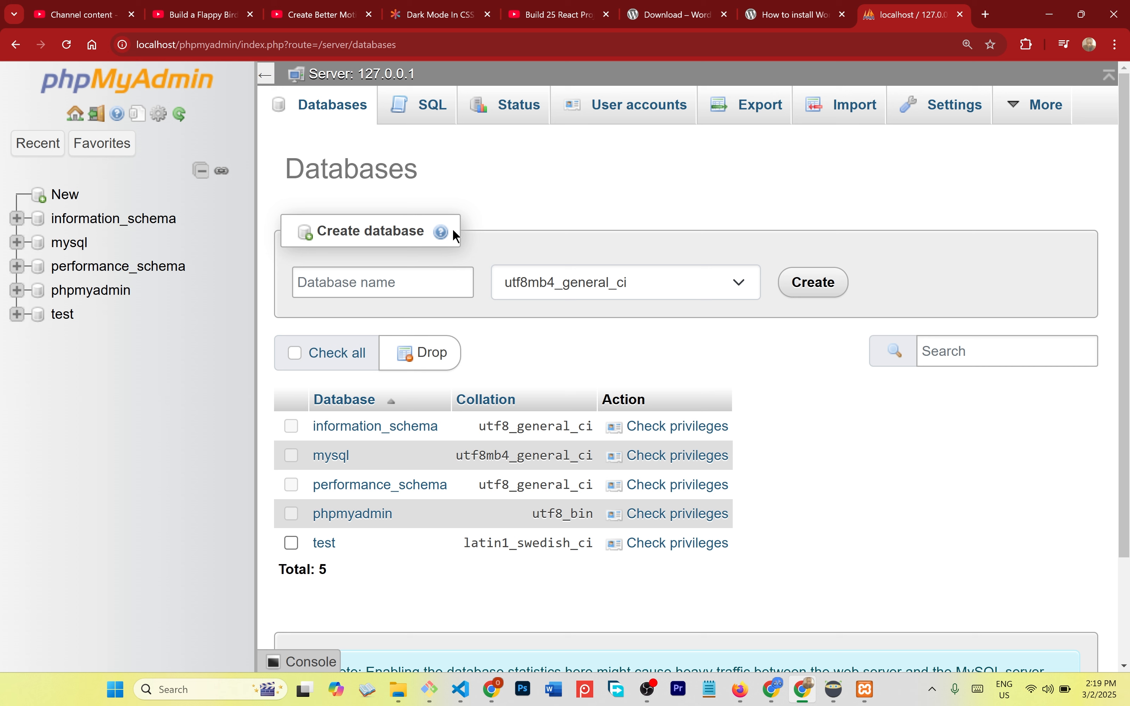
left_click(397, 285)
type("codep")
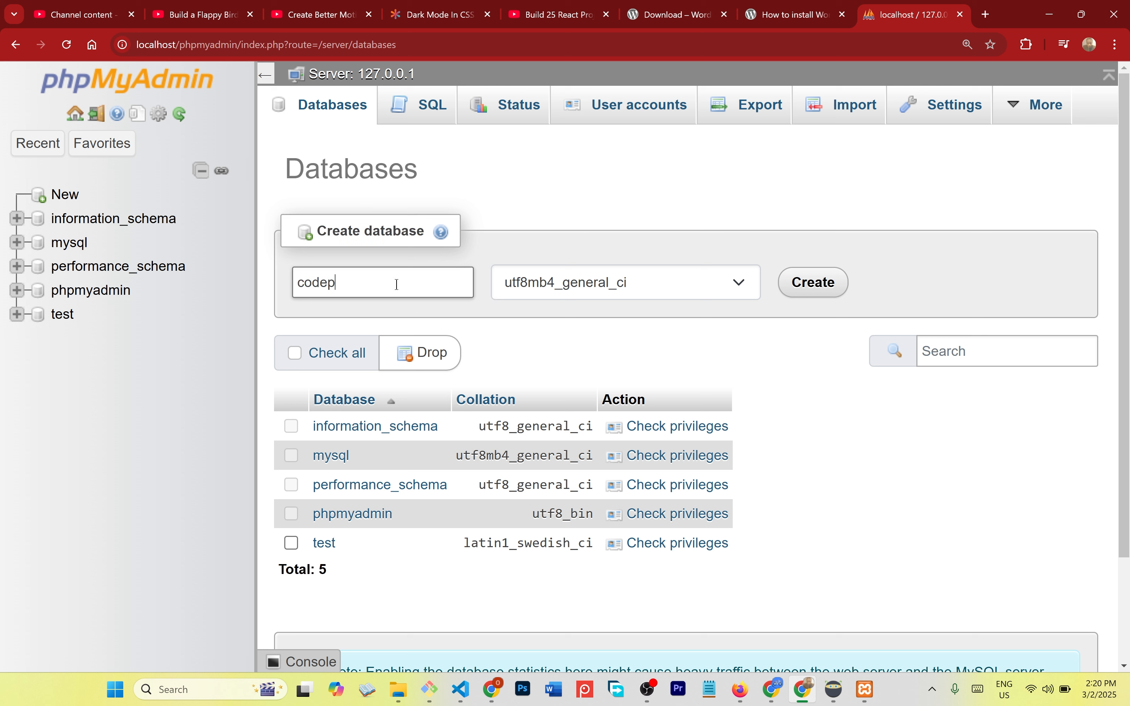
key("BackSpace")
type("-sector")
left_click(810, 292)
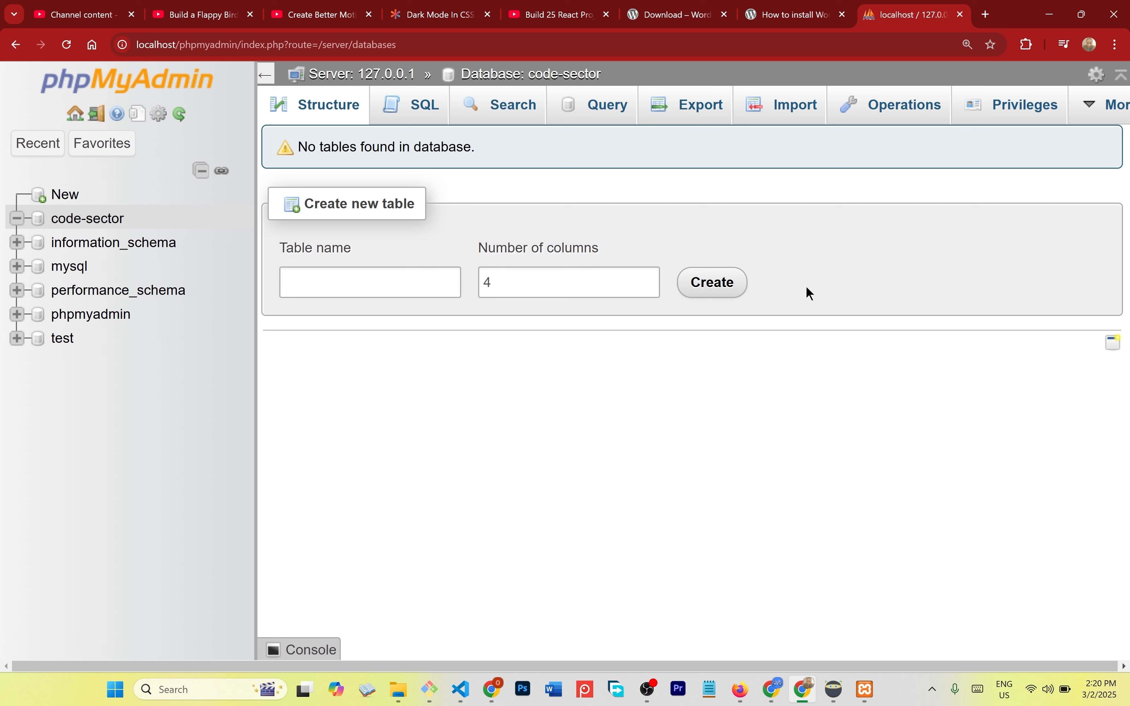
- Start a new four-column table named code-sector in the database
left_click(418, 296)
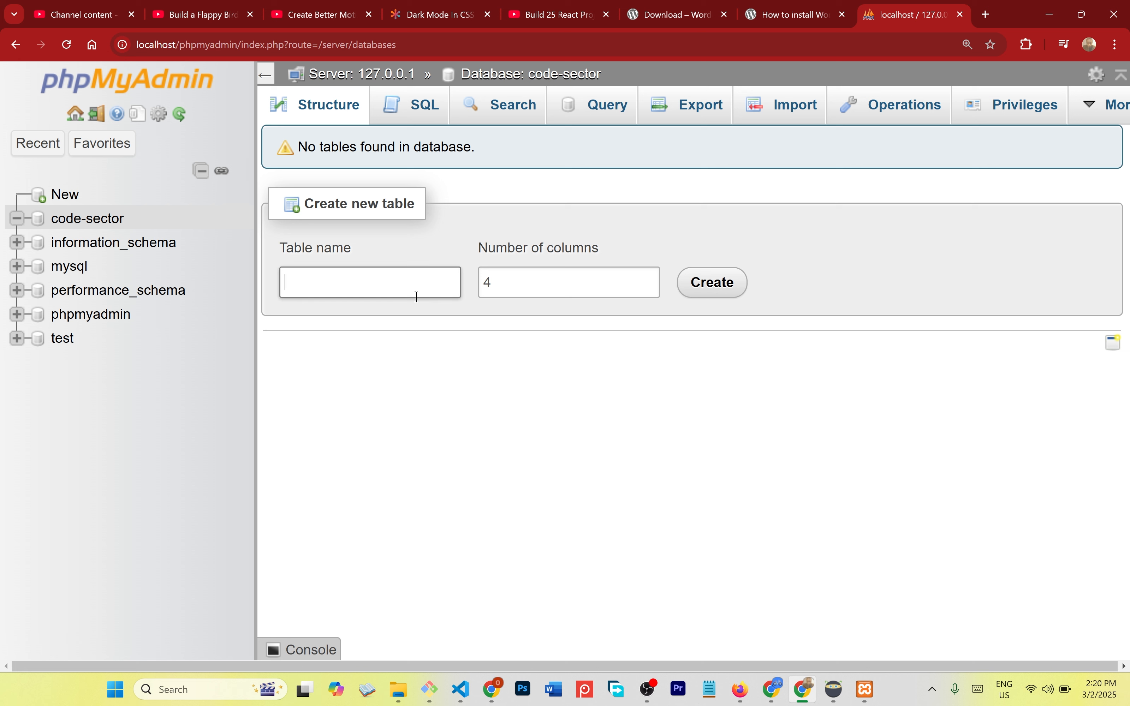
type("code=s")
key("BackSpace")
key("BackSpace")
type("-sector")
left_click(708, 281)
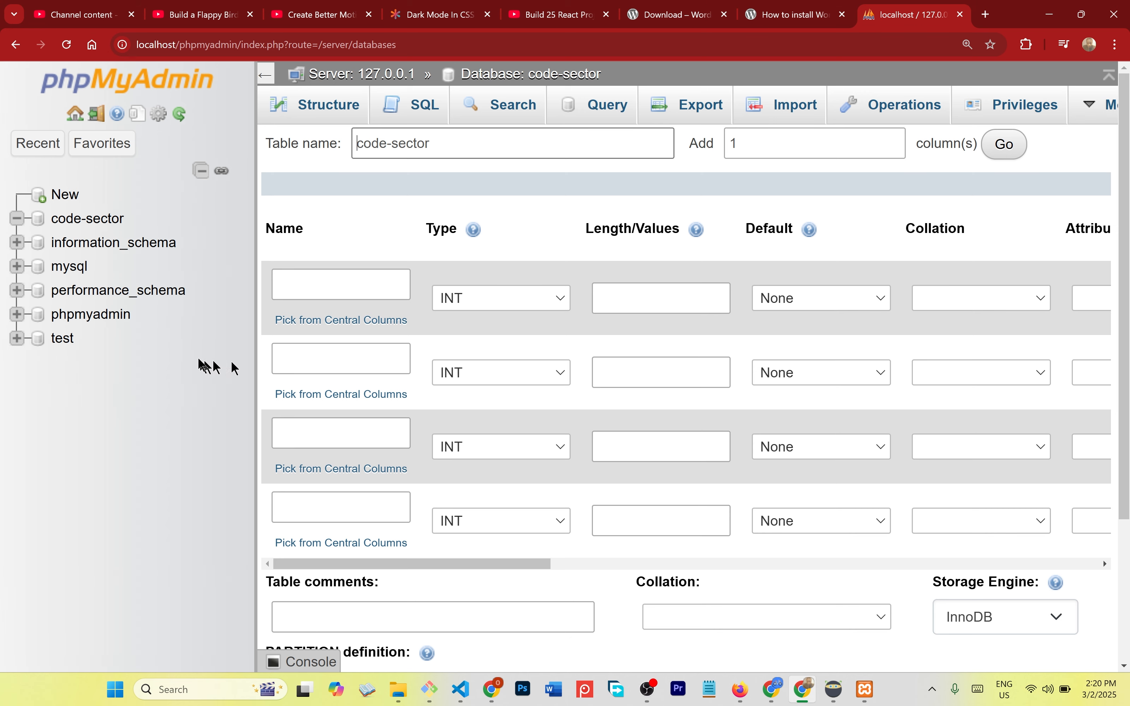
- Name the table's first two columns id and name
scroll(432, 385, "down", 3)
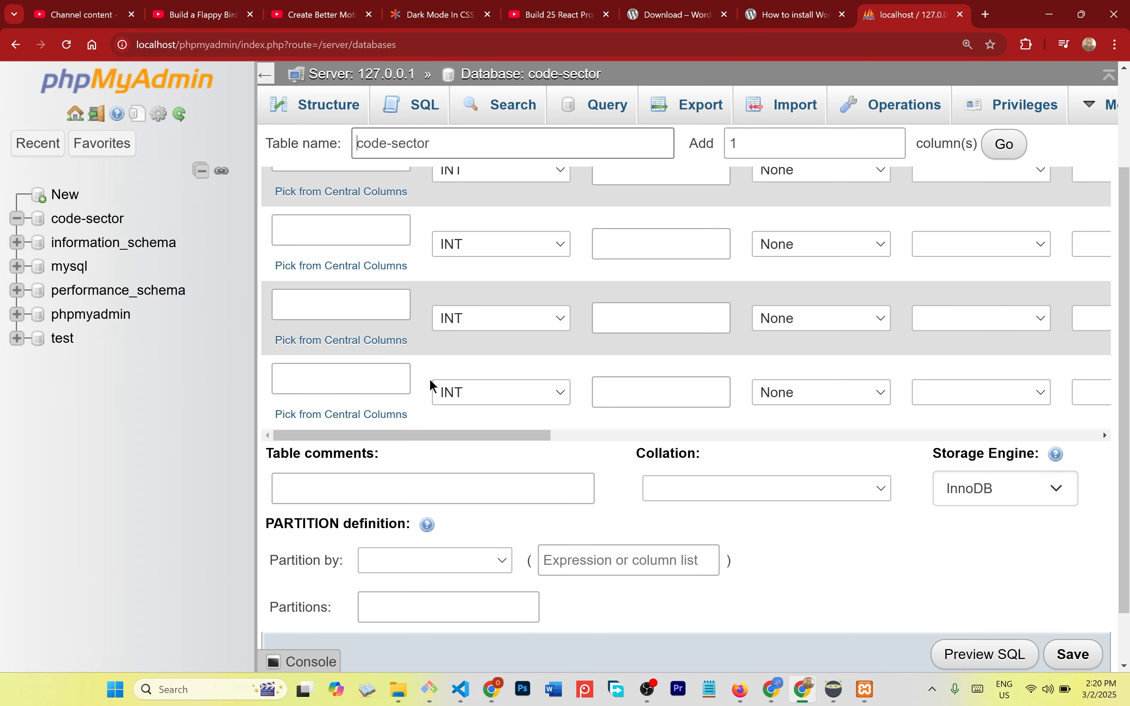
scroll(429, 387, "up", 3)
left_click(338, 282)
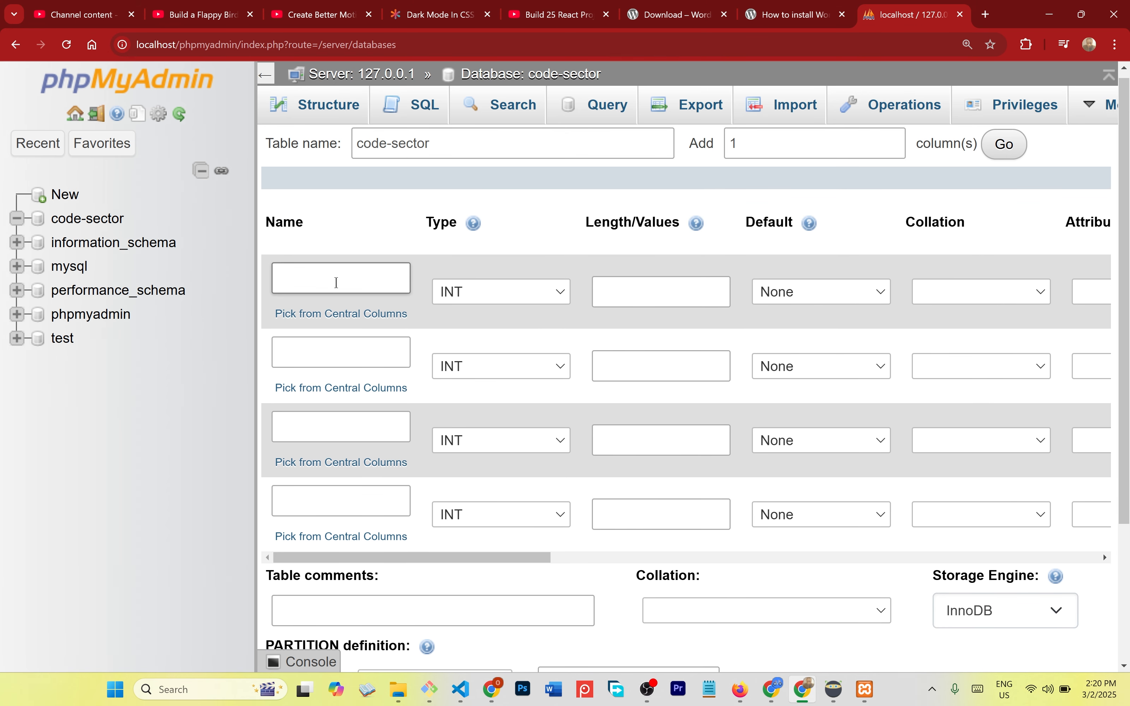
type("id")
left_click(324, 349)
type("name")
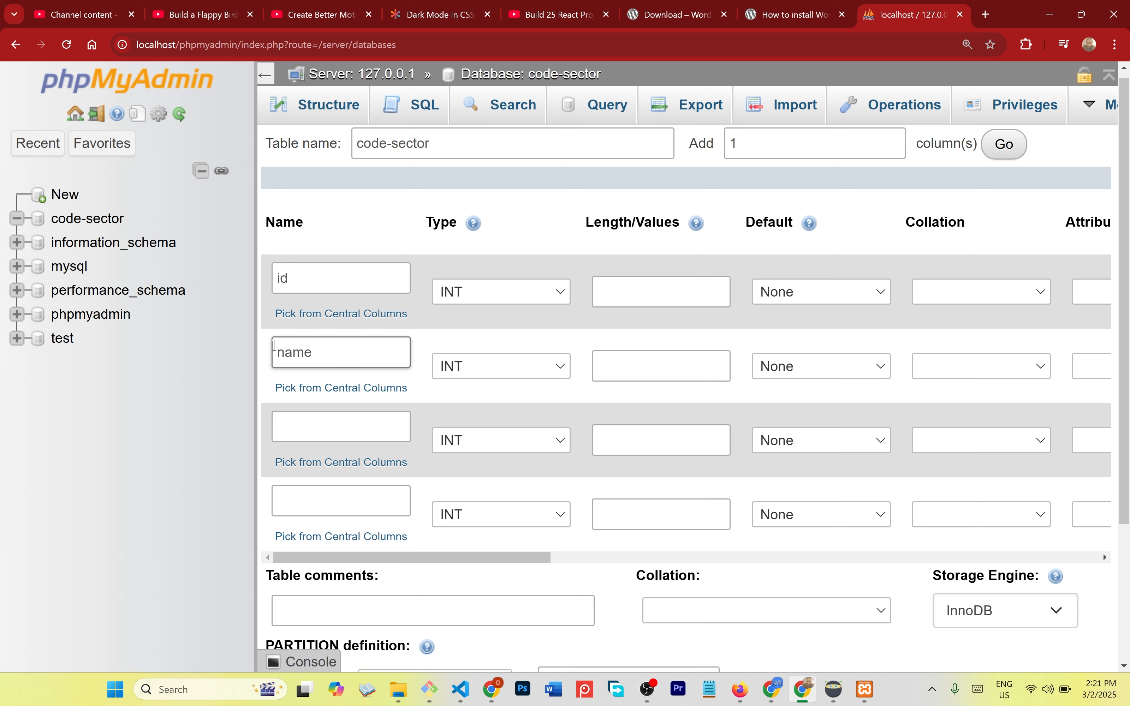
- Discard the unsaved code-sector table form and go back to the phpMyAdmin server home page
left_click(77, 230)
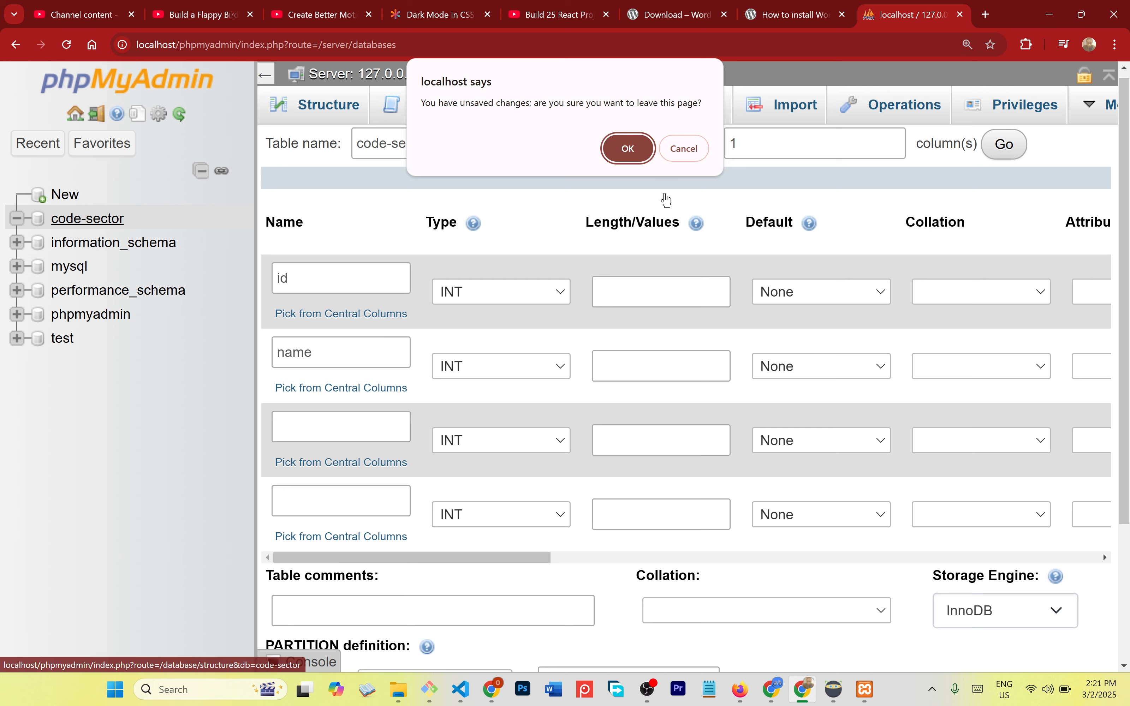
left_click(635, 156)
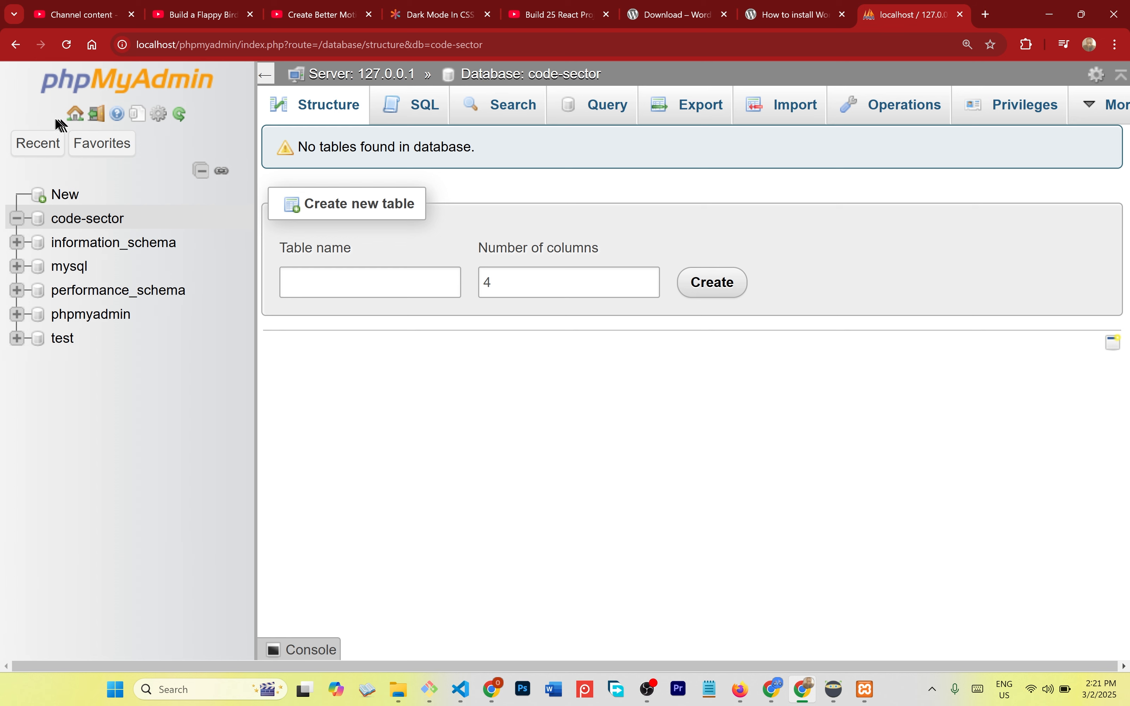
left_click(76, 118)
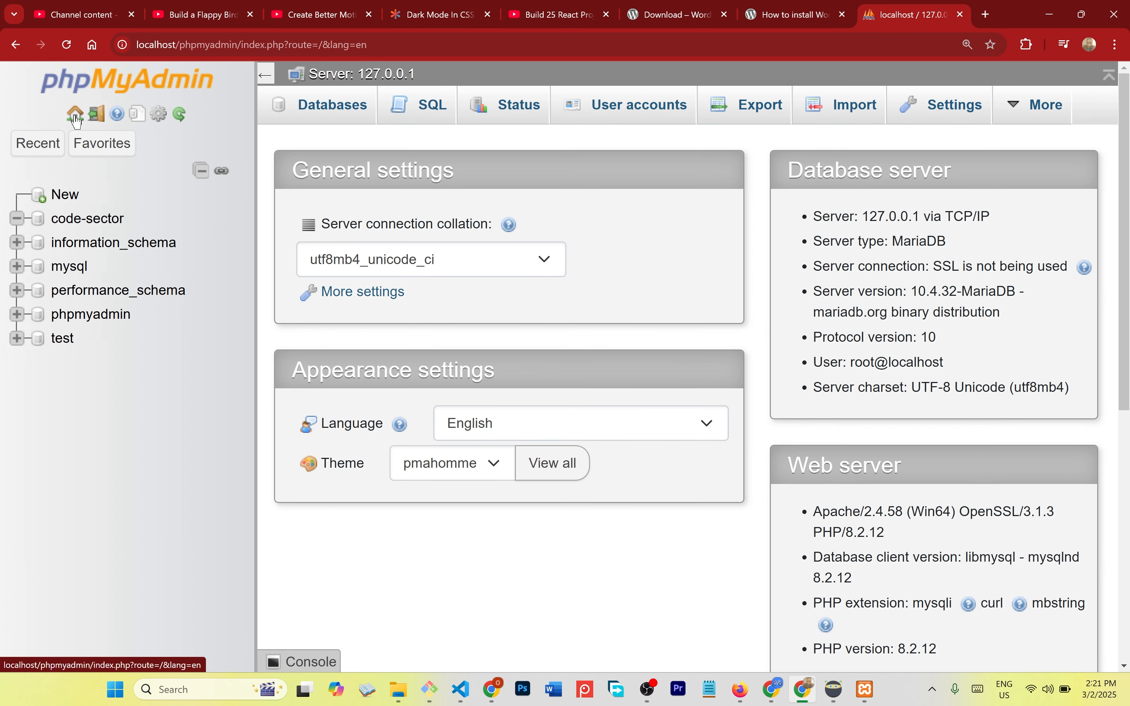
left_click(101, 120)
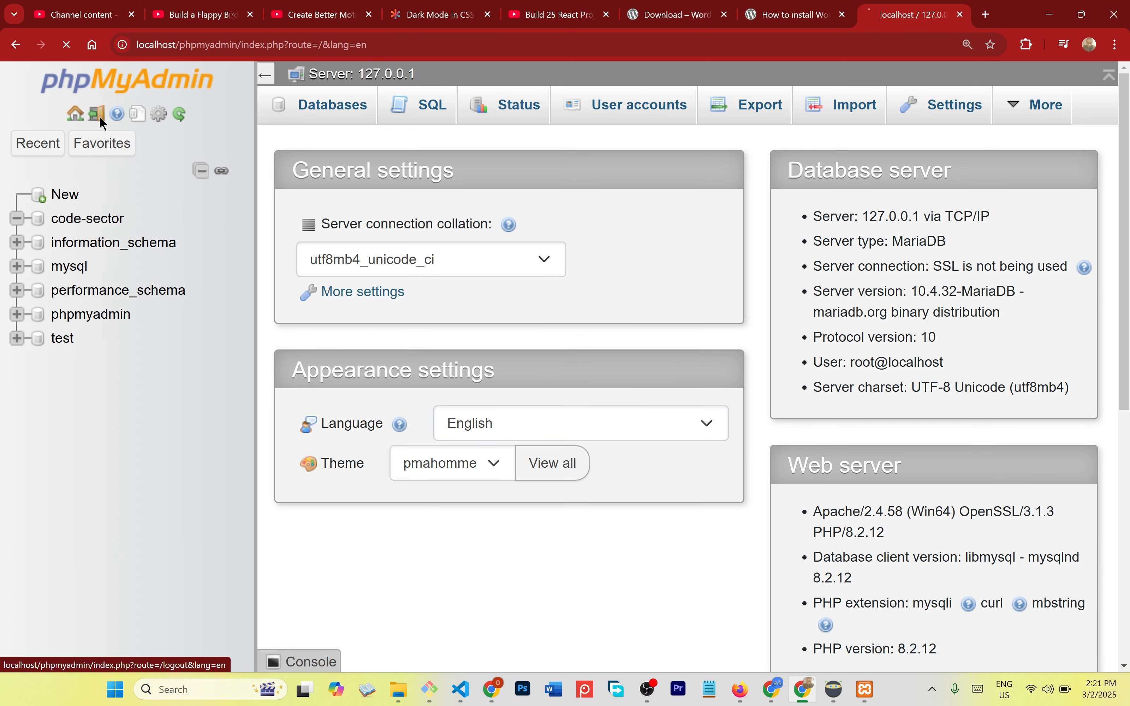
left_click(78, 120)
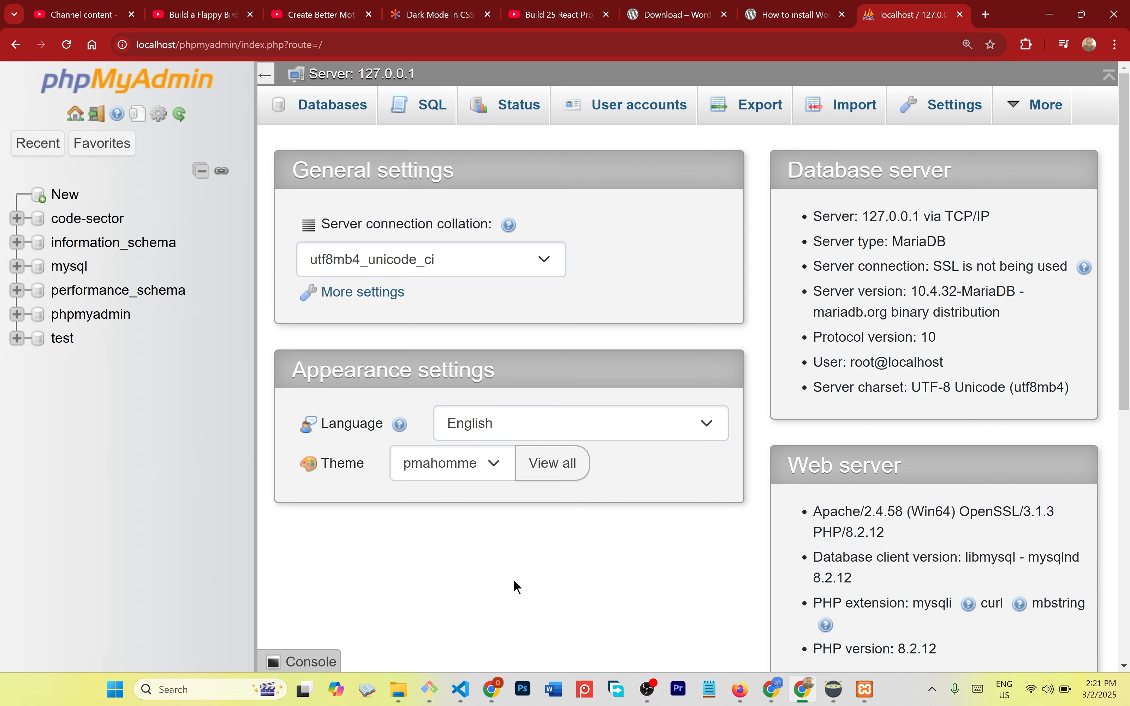
left_click(650, 688)
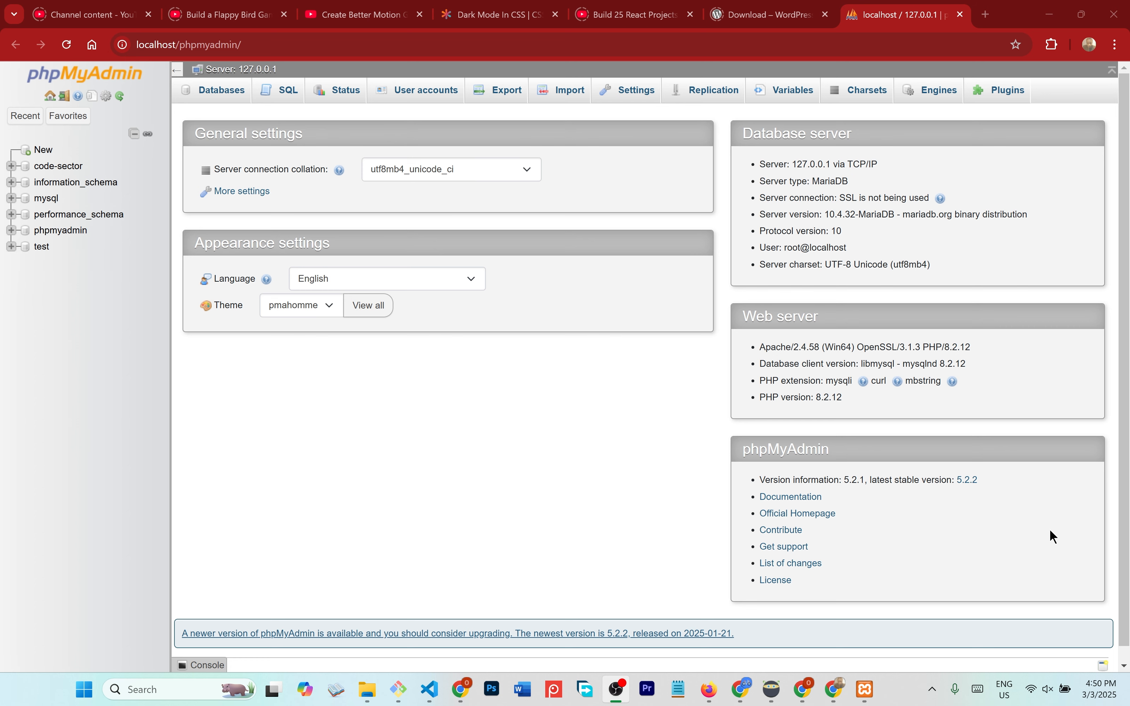
- In File Explorer, open the wordpress wp-admin folder and select setup-config.php
left_click(367, 689)
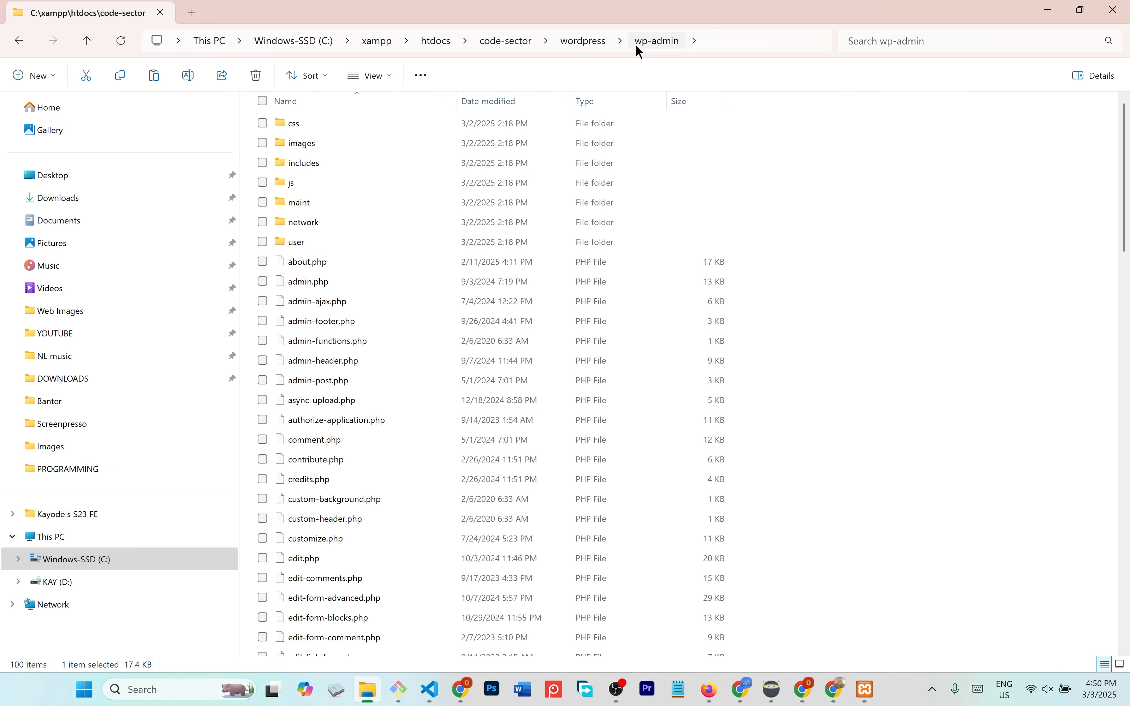
scroll(497, 216, "down", 1)
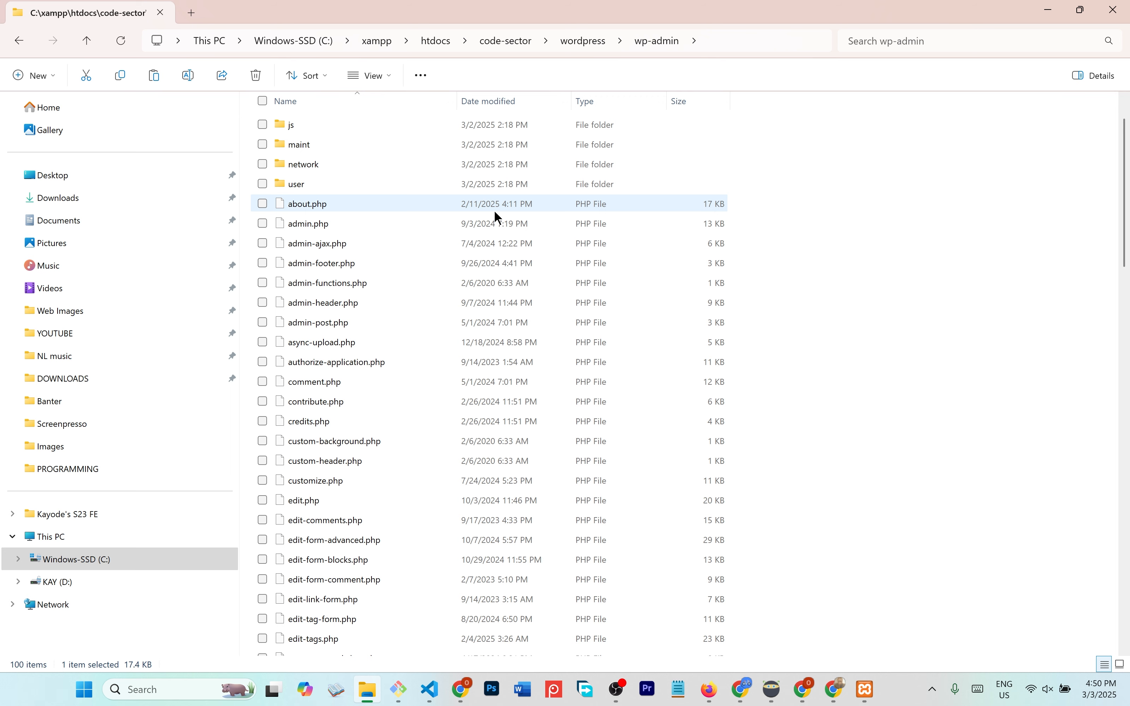
scroll(496, 213, "down", 17)
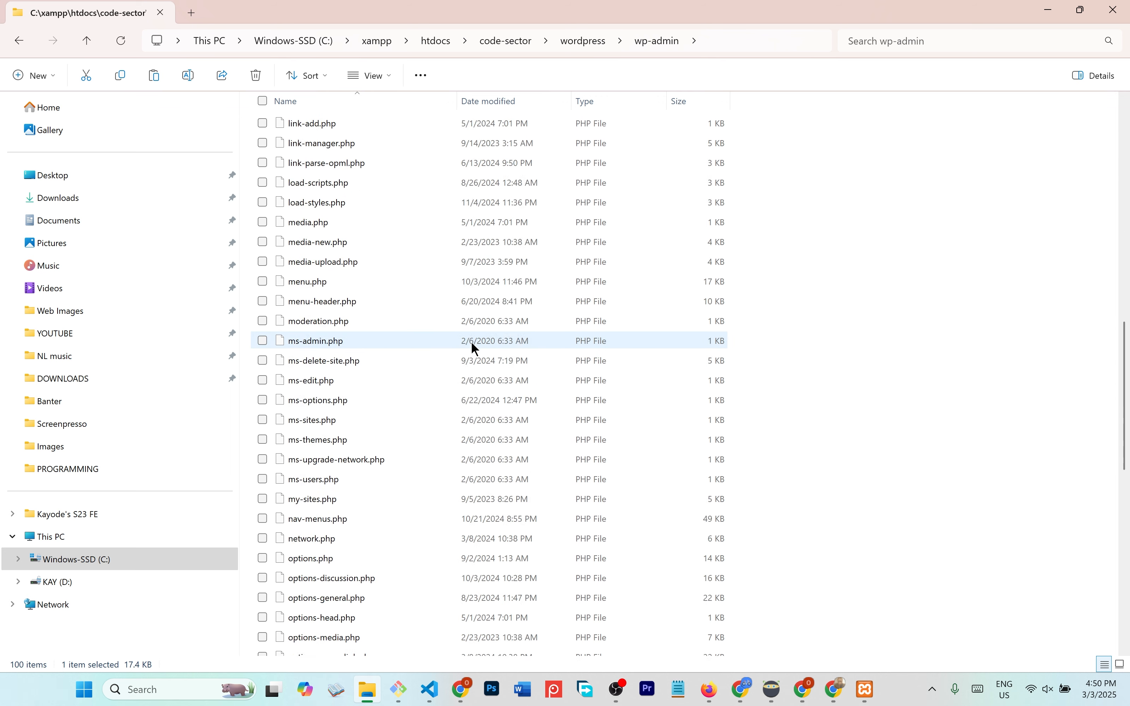
left_click(598, 40)
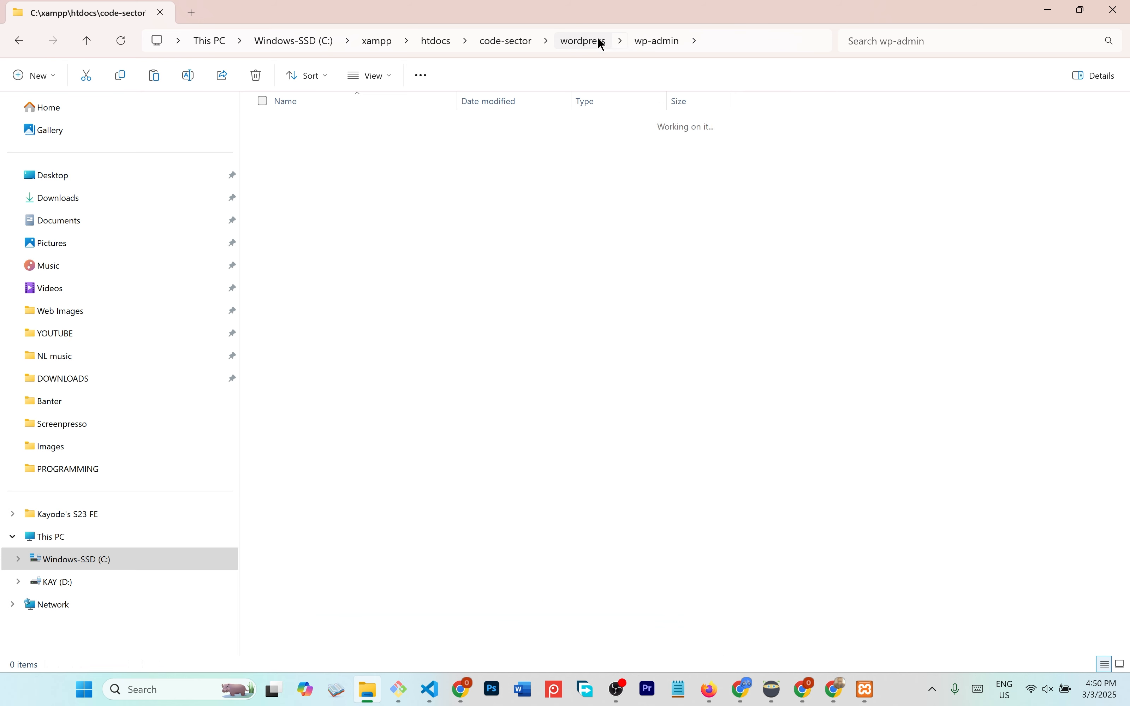
double_click(343, 121)
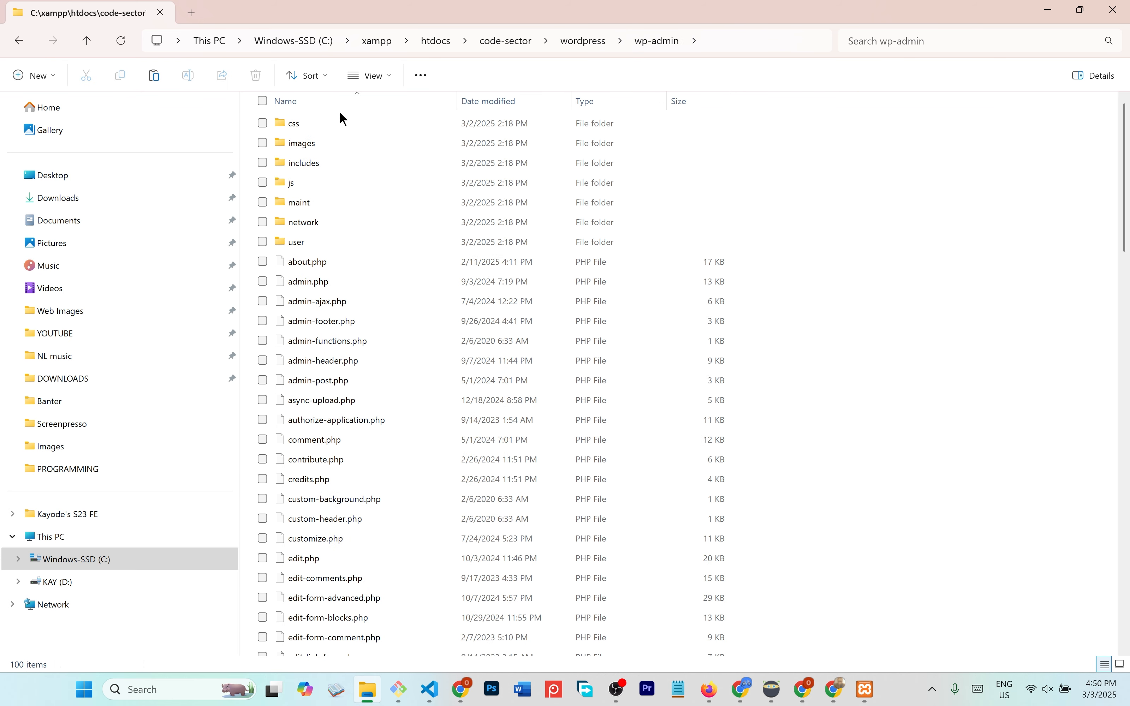
scroll(437, 407, "down", 9)
scroll(437, 408, "down", 14)
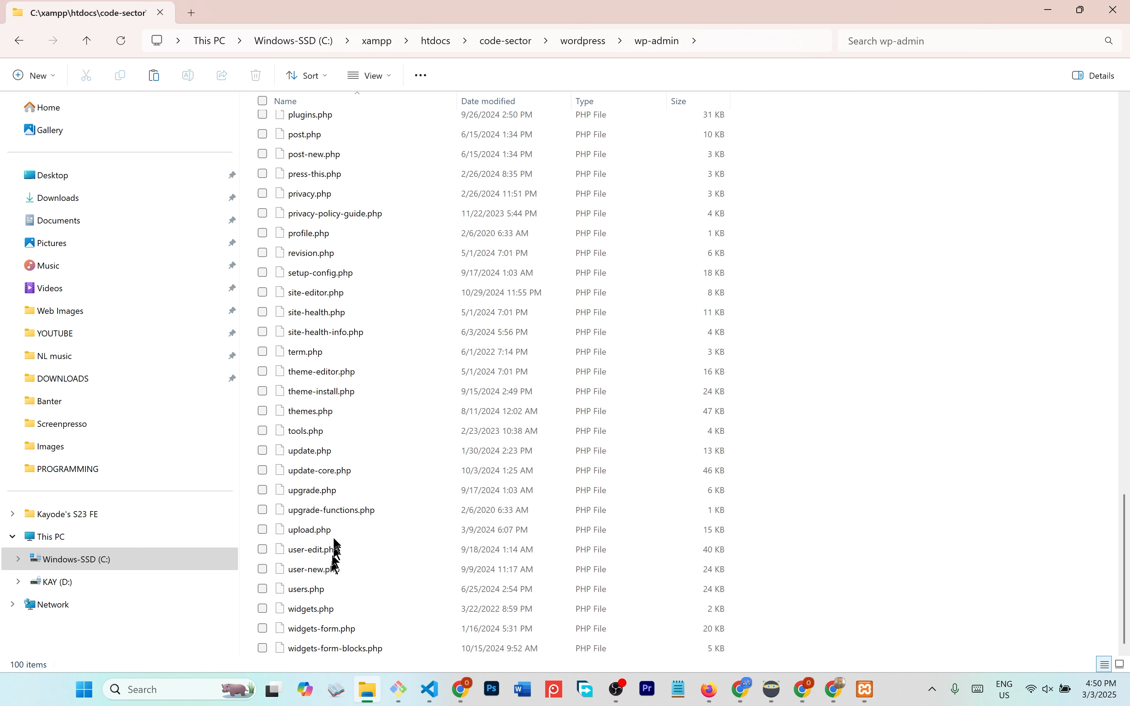
scroll(348, 467, "up", 4)
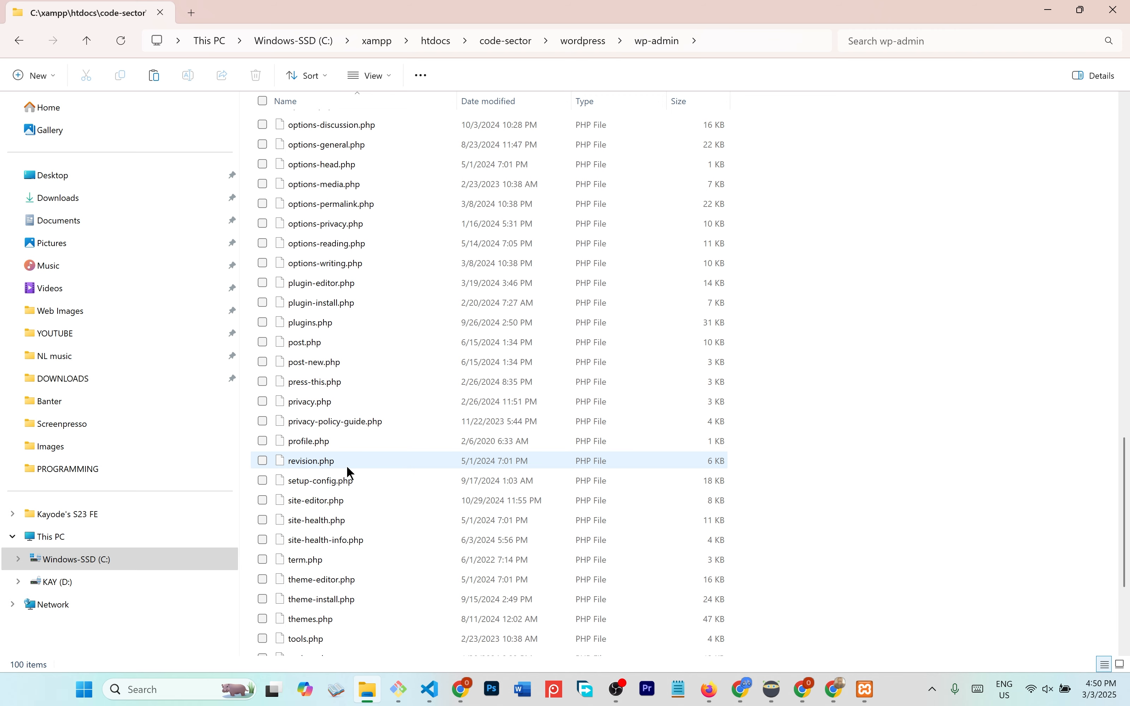
scroll(348, 469, "up", 10)
scroll(348, 468, "up", 10)
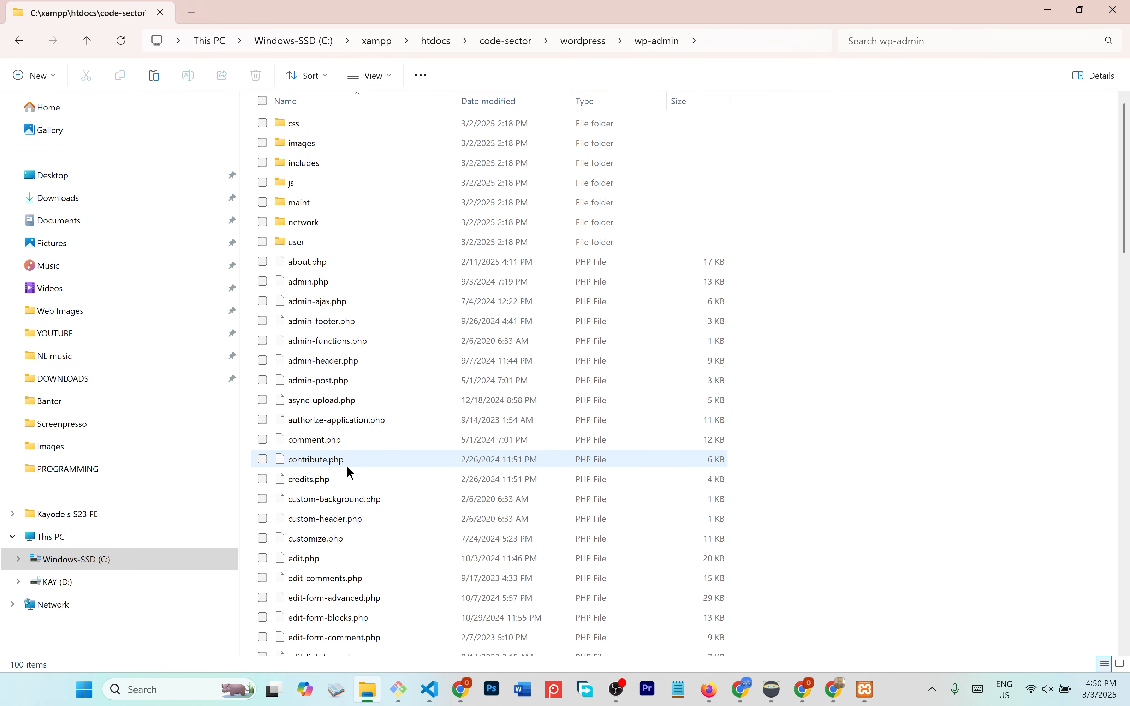
scroll(348, 468, "down", 20)
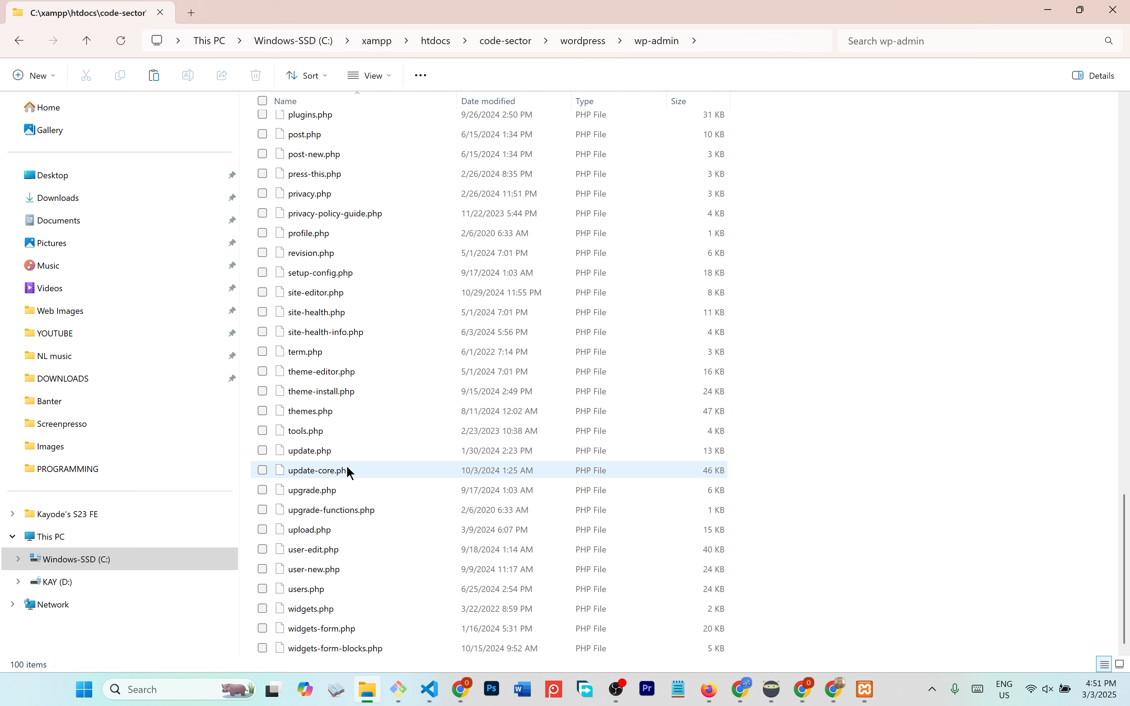
left_click(326, 273)
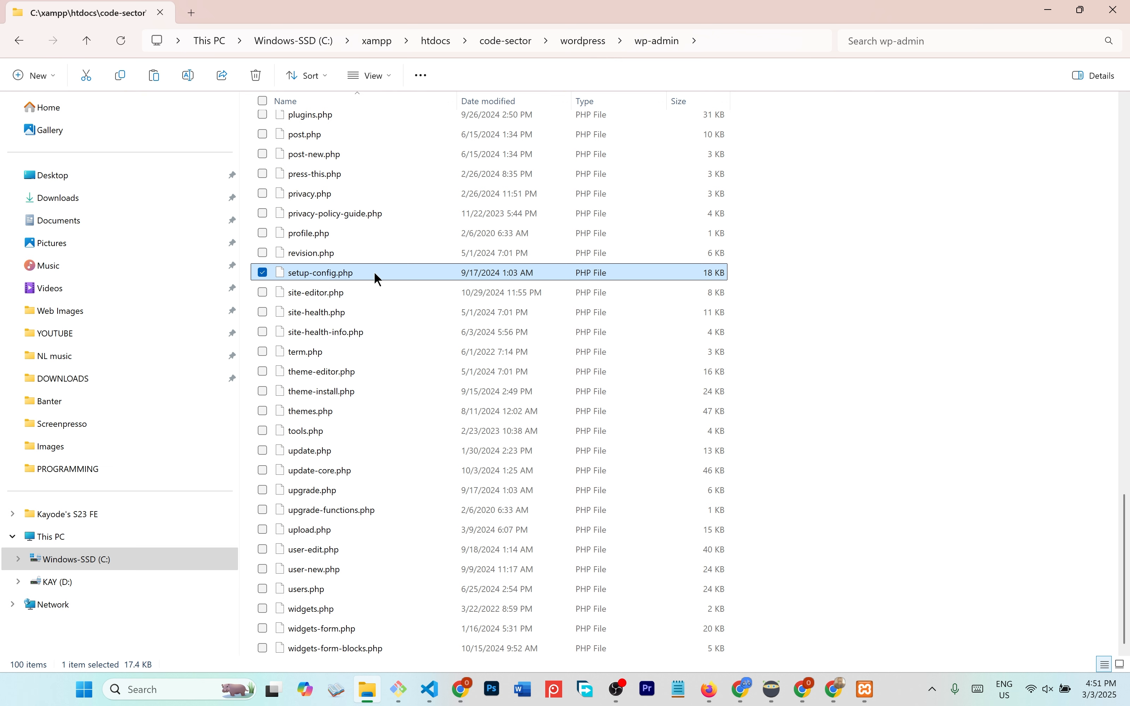
- Open setup-config.php in Opera Internet Browser, just once
left_click(836, 692)
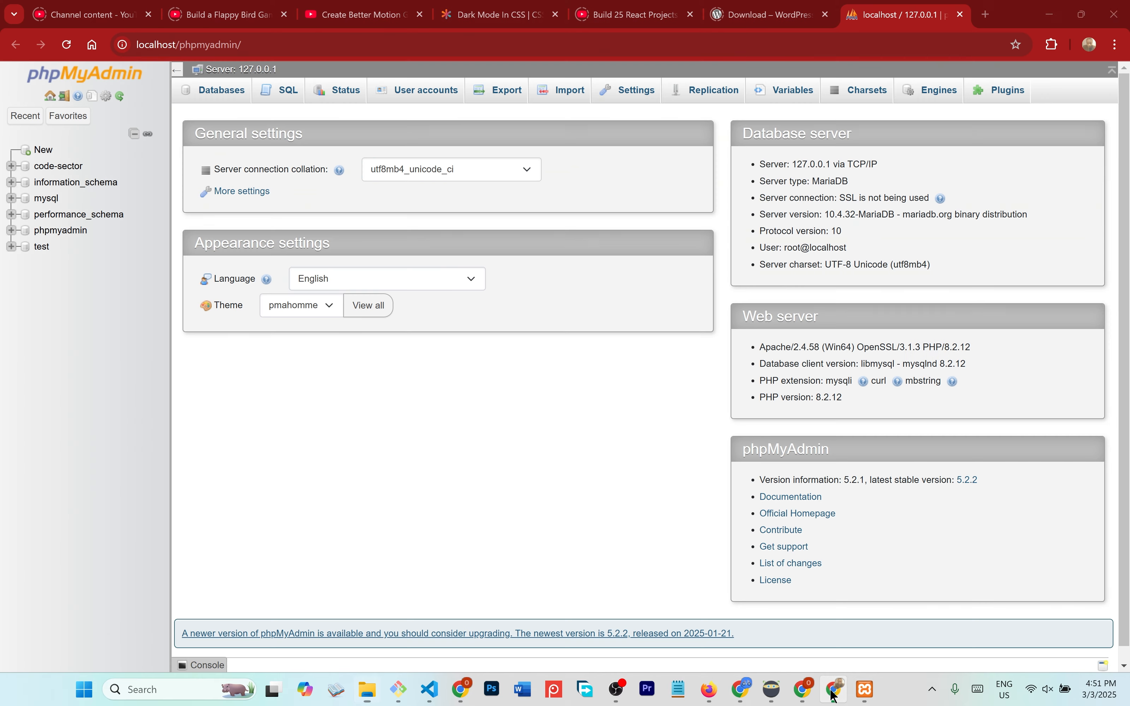
left_click(835, 692)
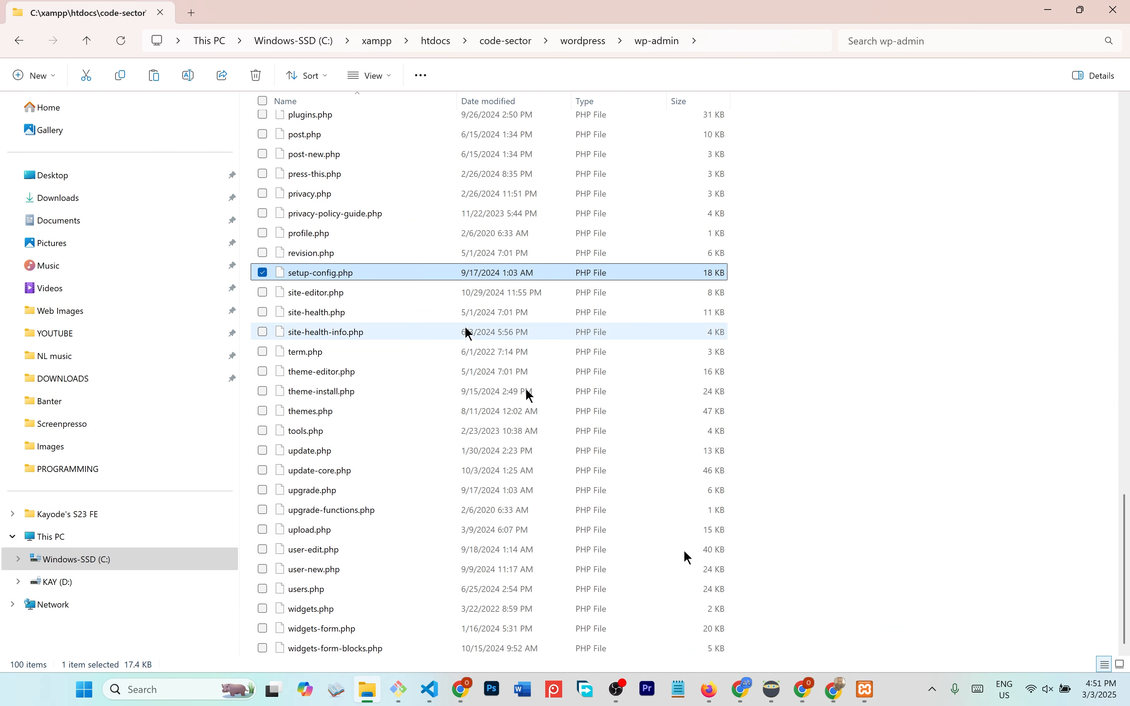
right_click(334, 280)
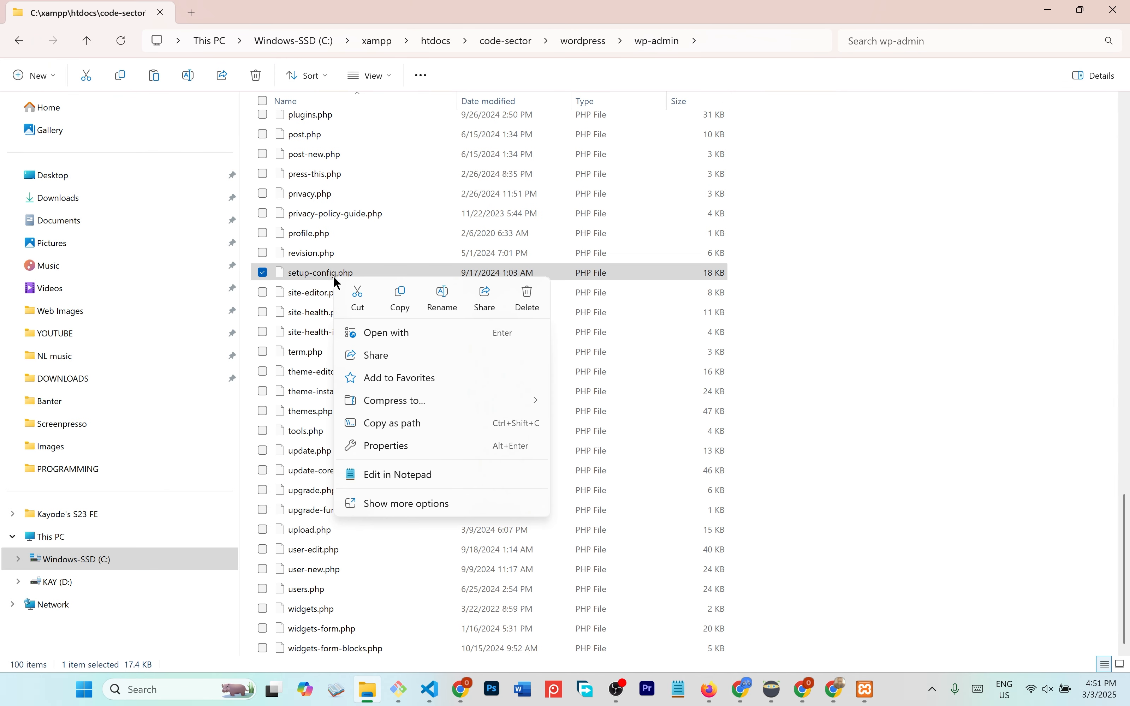
left_click(405, 334)
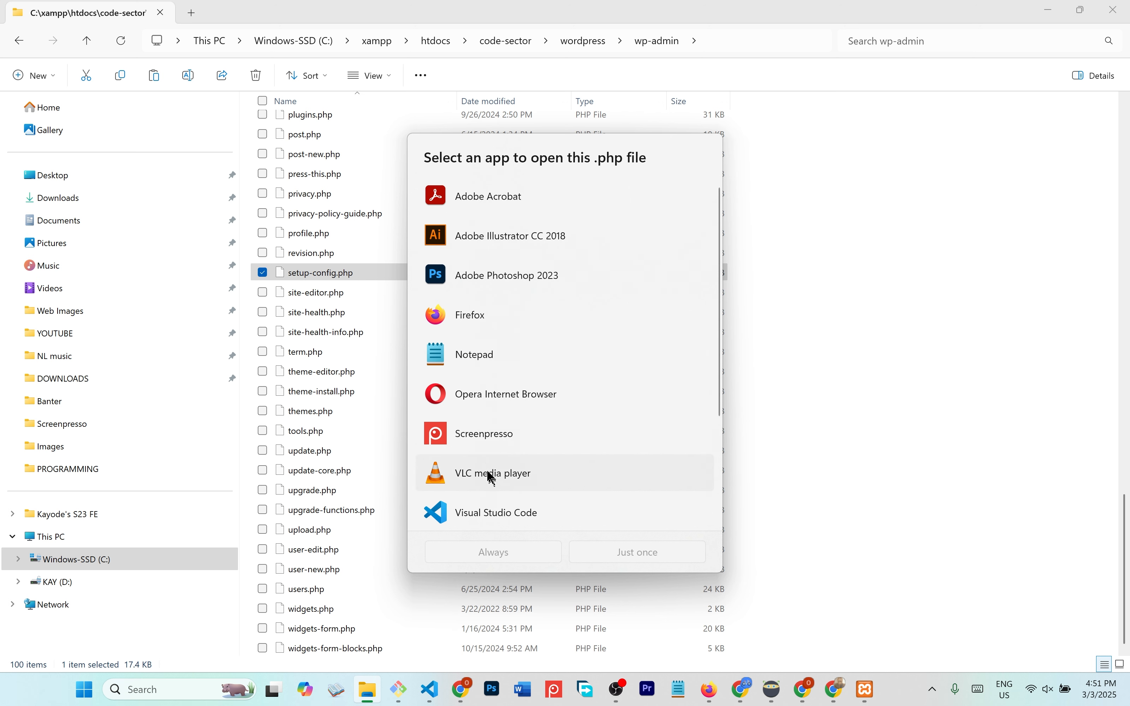
left_click(338, 278)
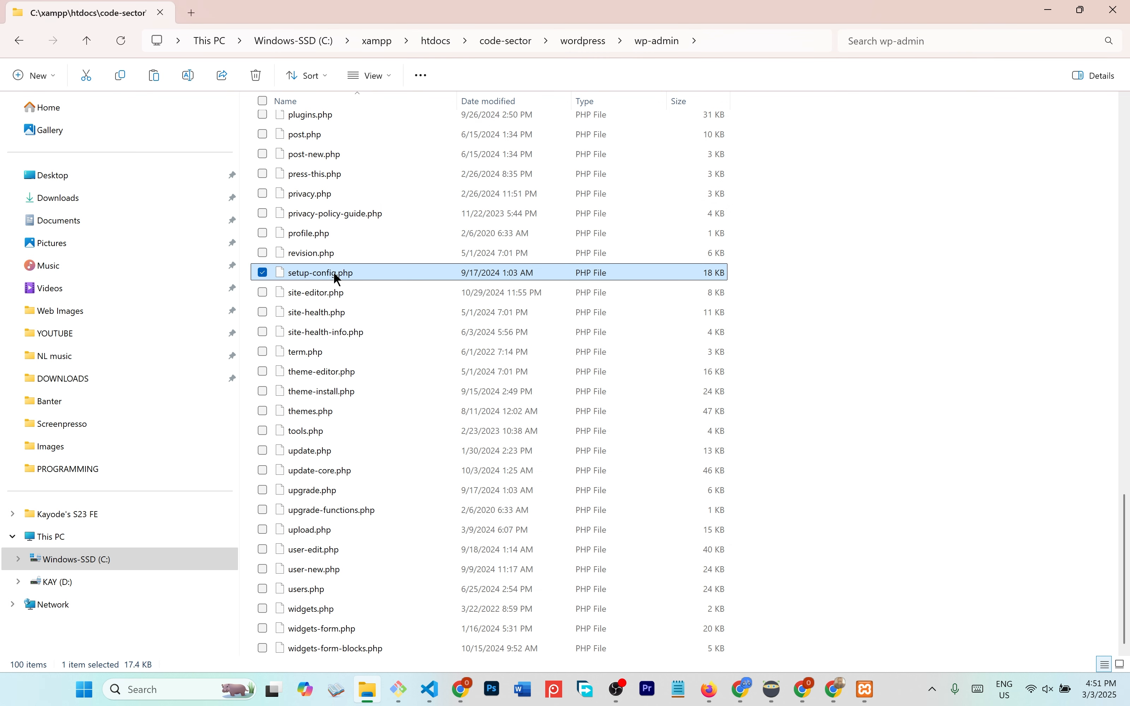
double_click(337, 278)
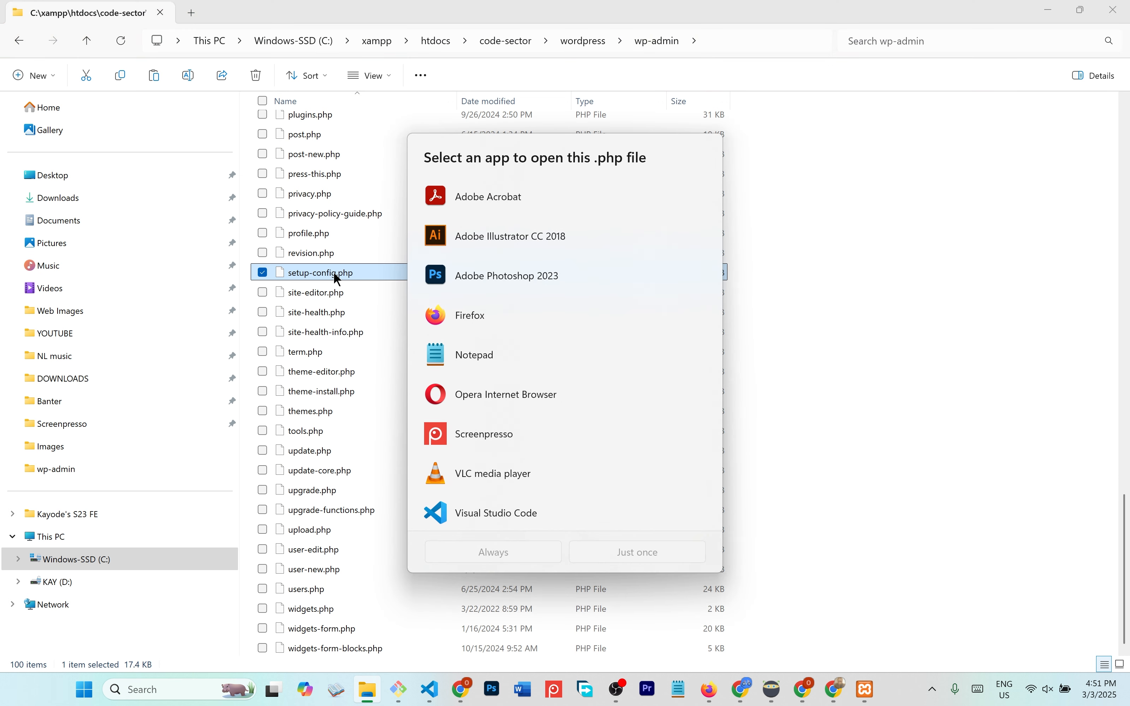
scroll(537, 481, "down", 5)
scroll(493, 411, "up", 4)
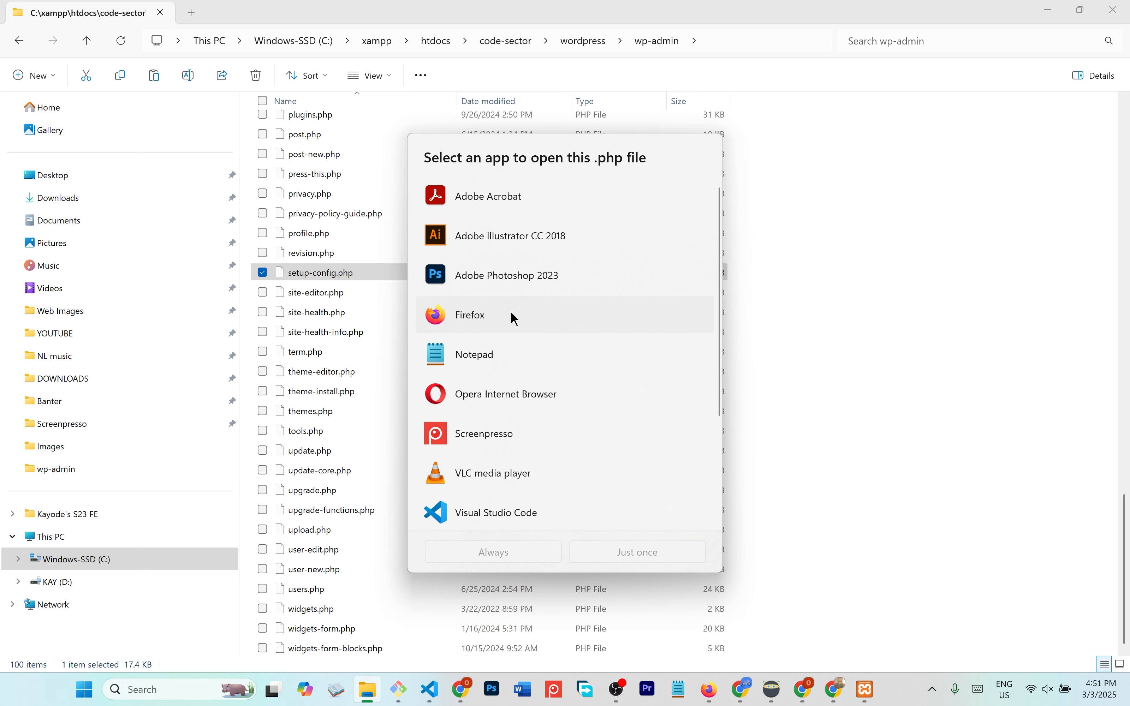
left_click(519, 397)
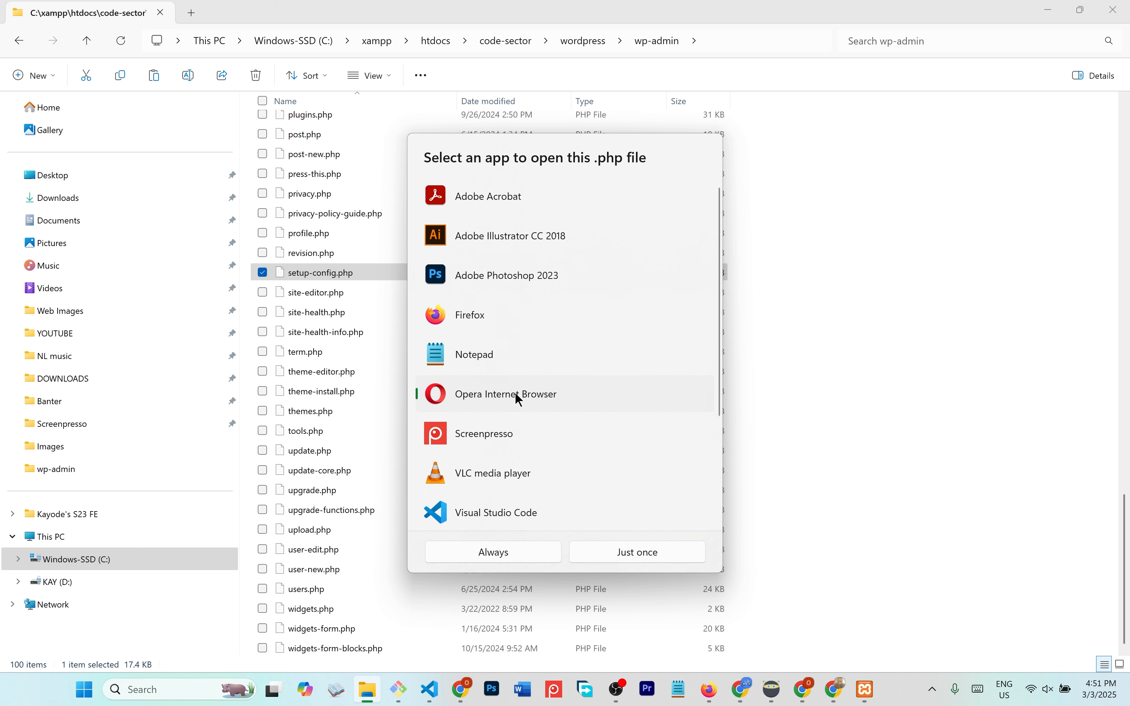
left_click(618, 556)
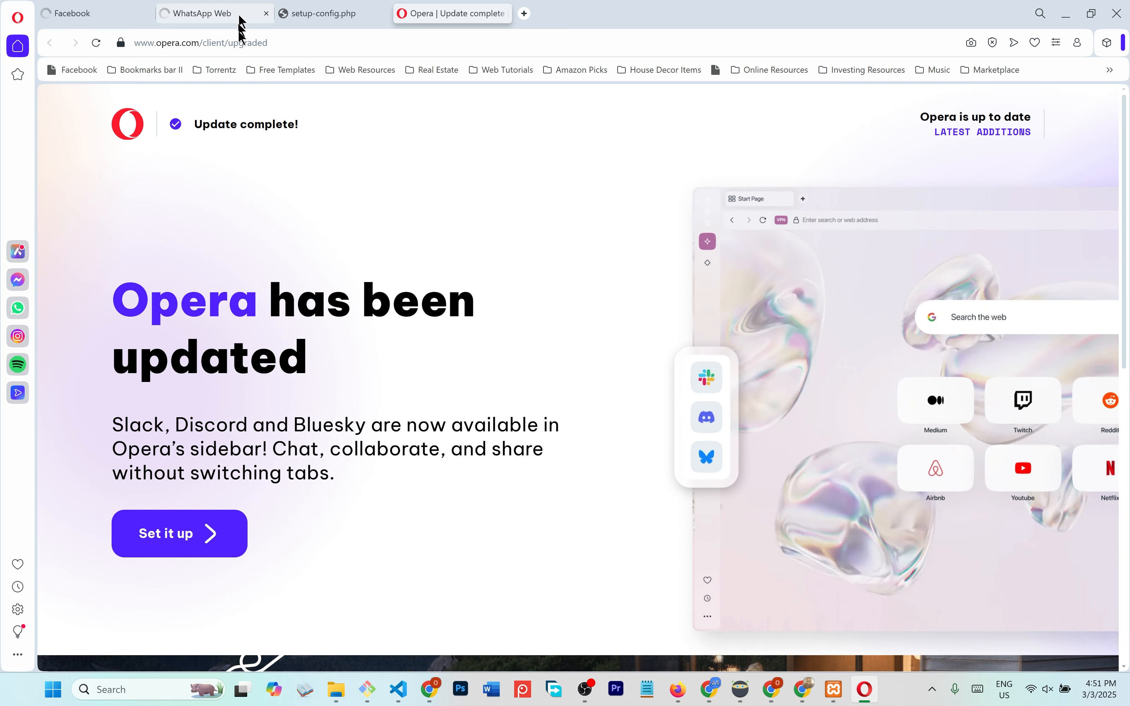
- Close Opera's extra tabs, copy the setup-config.php file address, and quit Opera
key("ctrl+w")
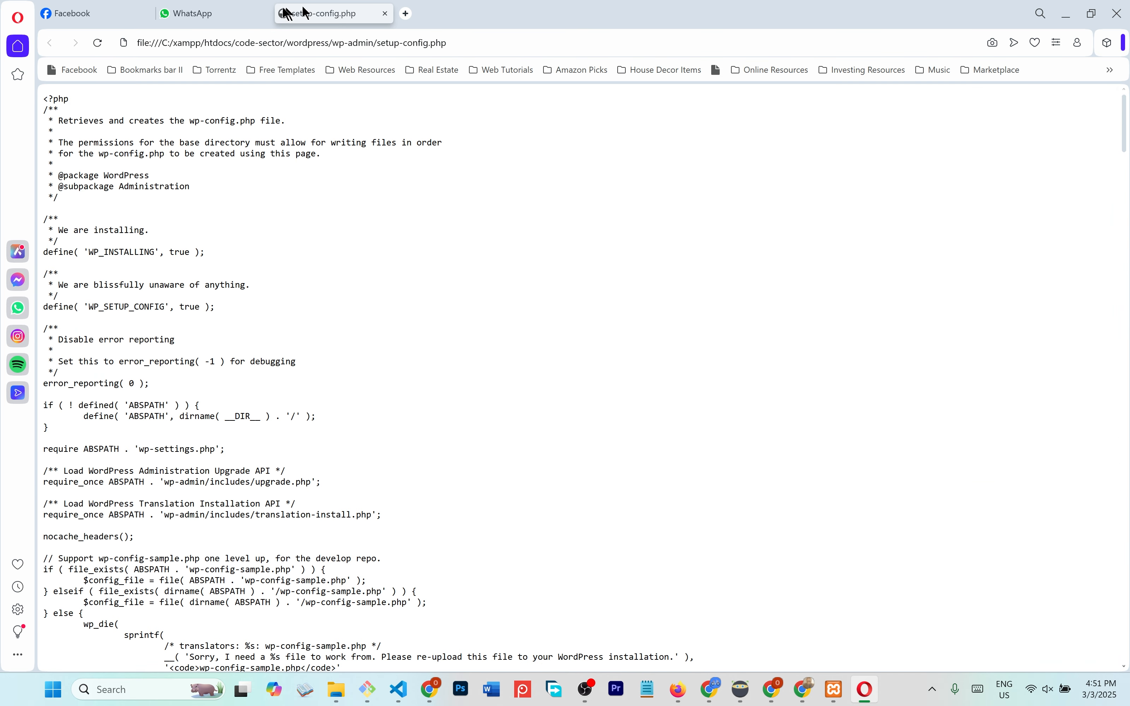
left_click(268, 14)
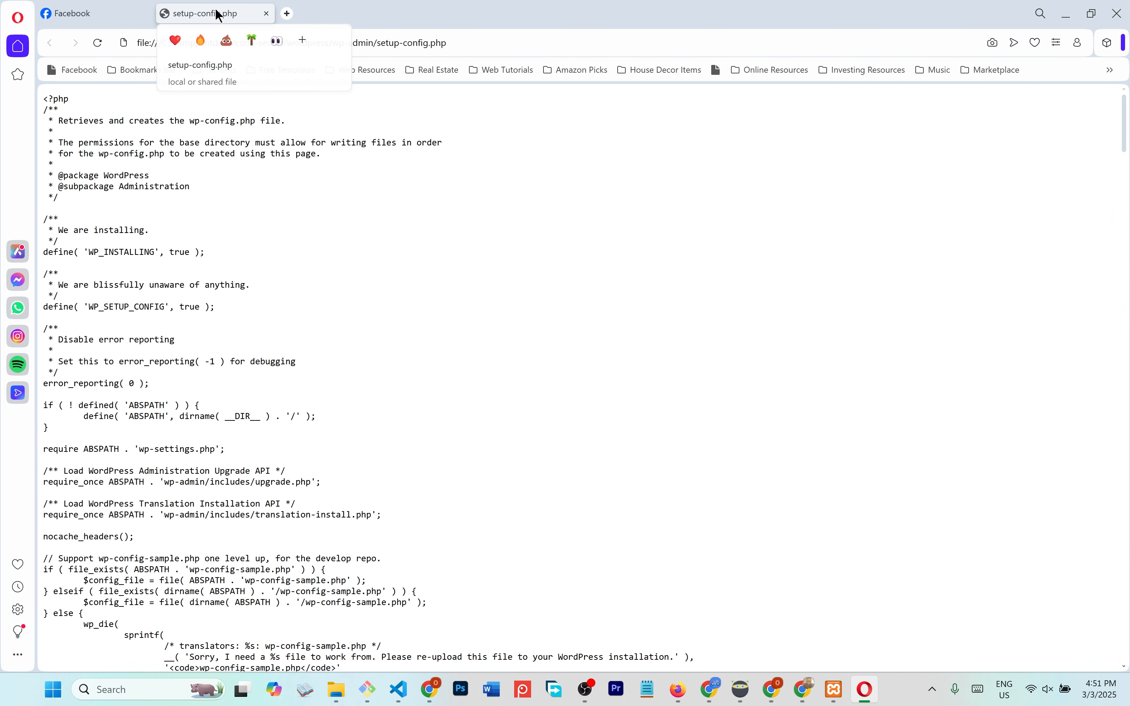
left_click(261, 47)
key("ctrl+c")
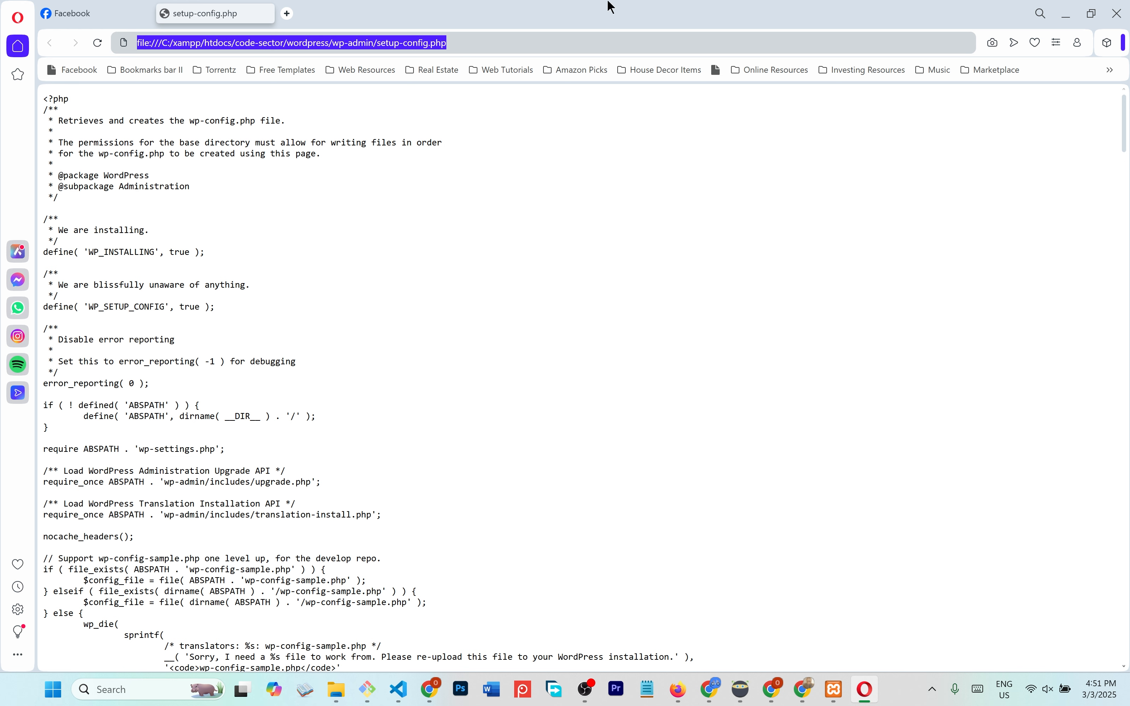
left_click(1119, 13)
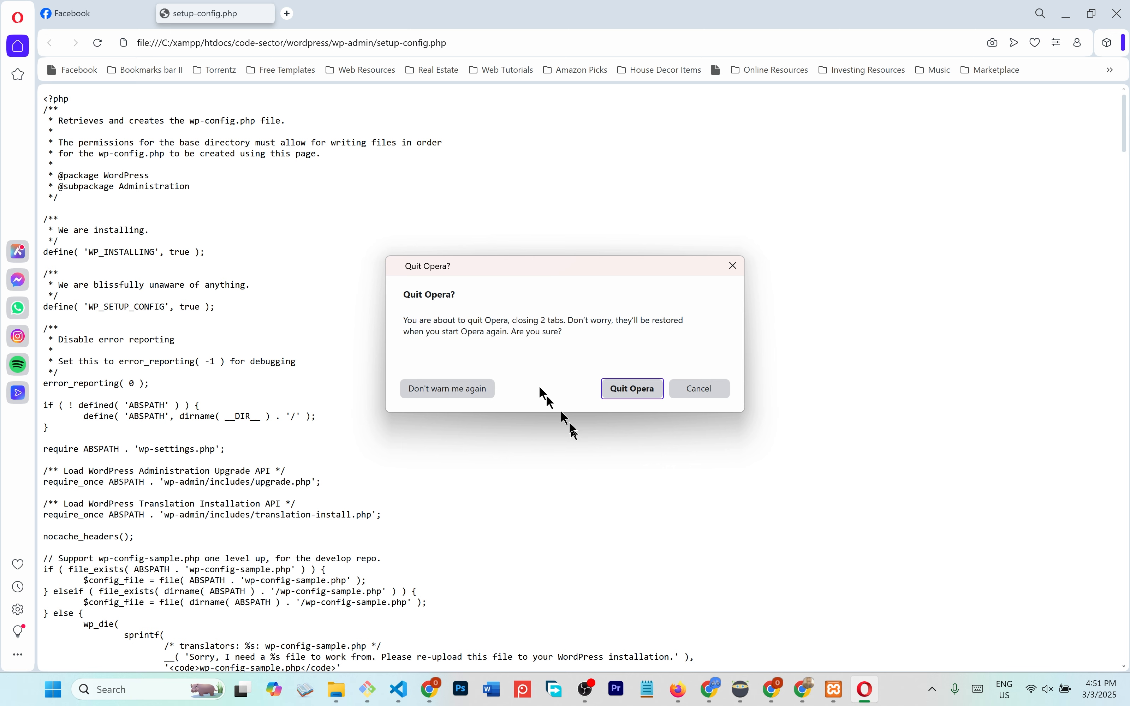
left_click(607, 395)
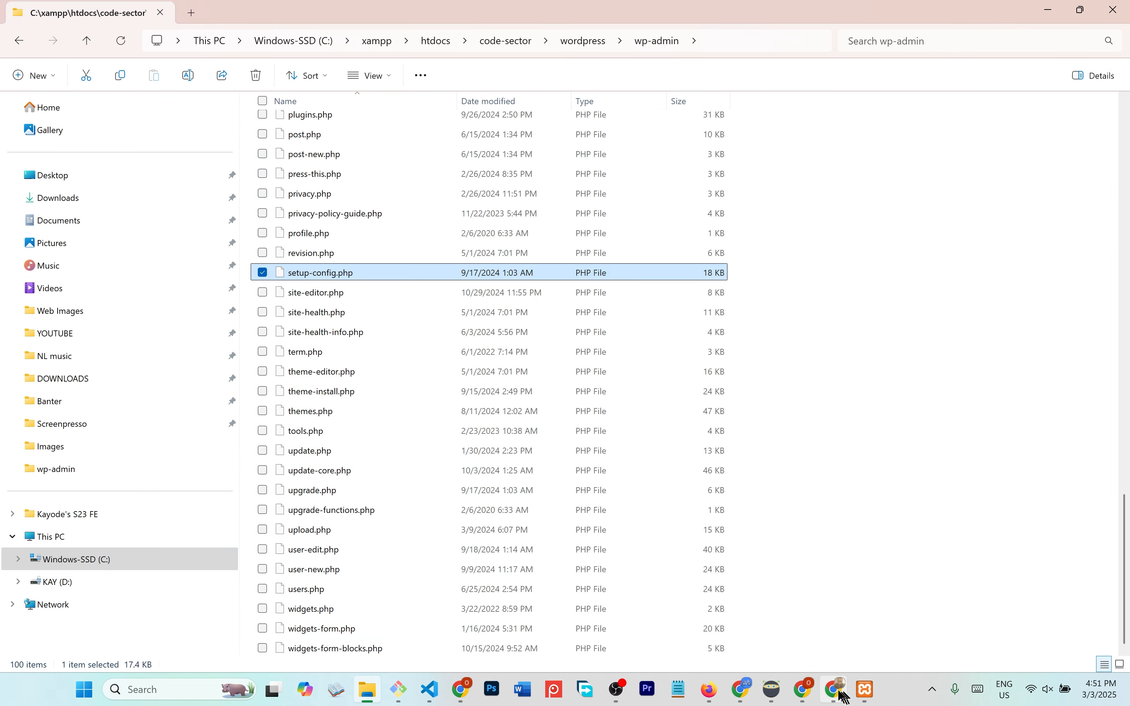
left_click(836, 689)
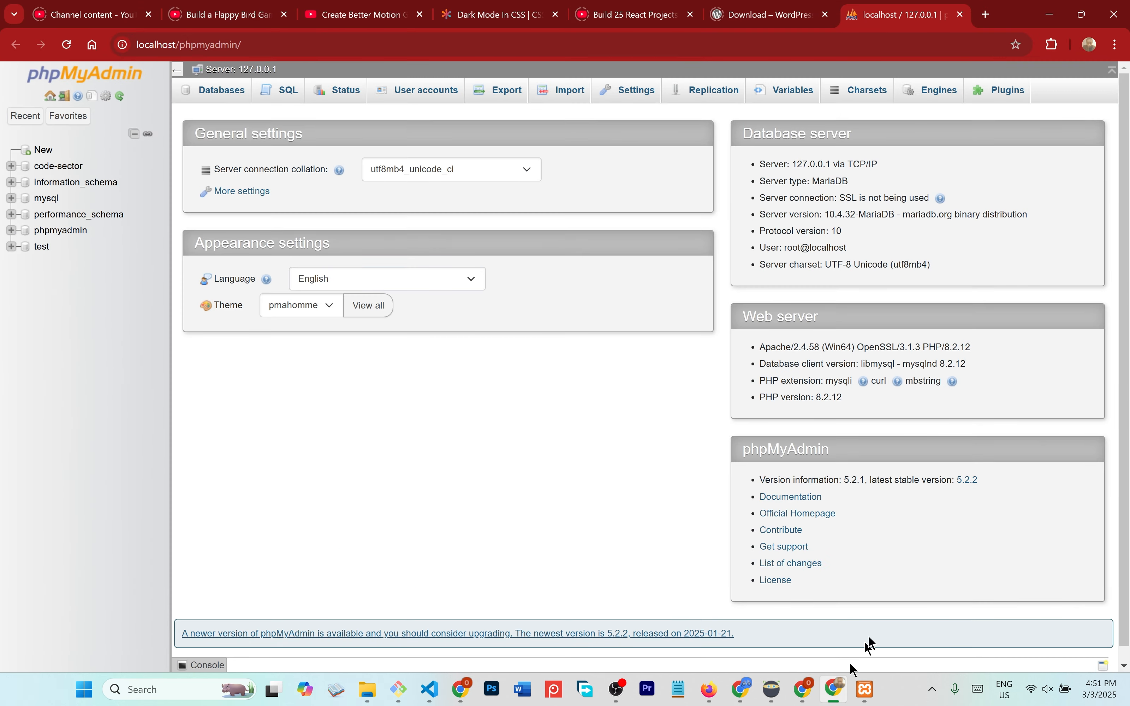
- Load the copied setup-config.php file address in a new Chrome tab
left_click(987, 14)
key("ctrl+v")
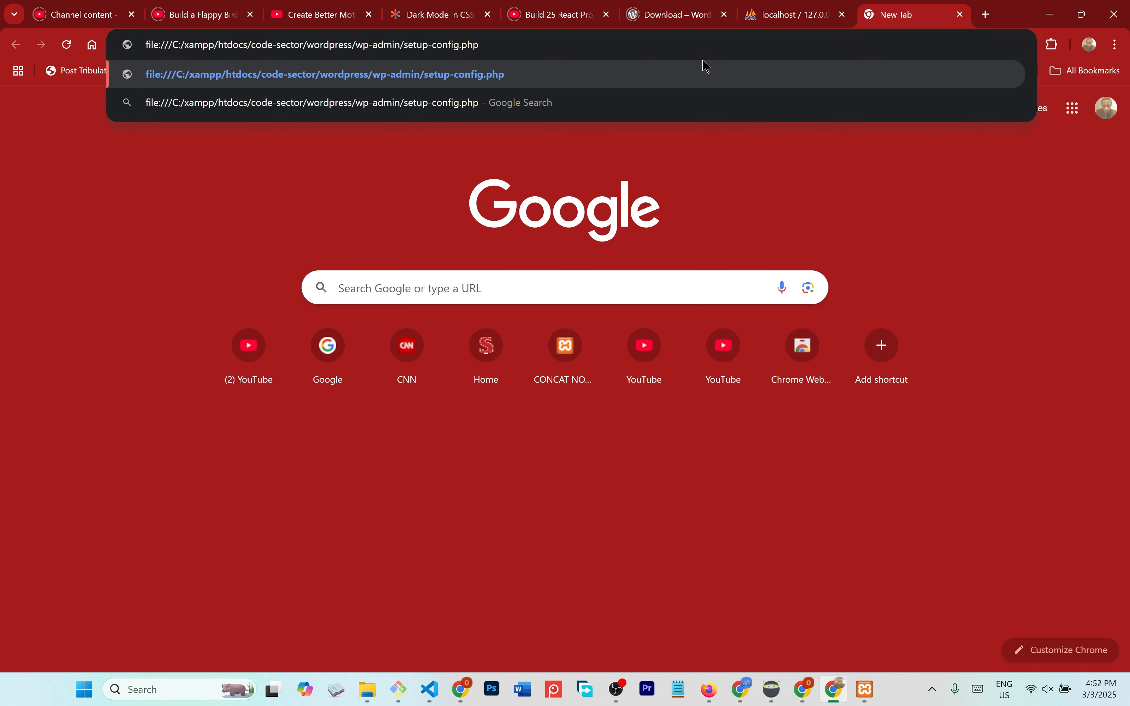
key("Return")
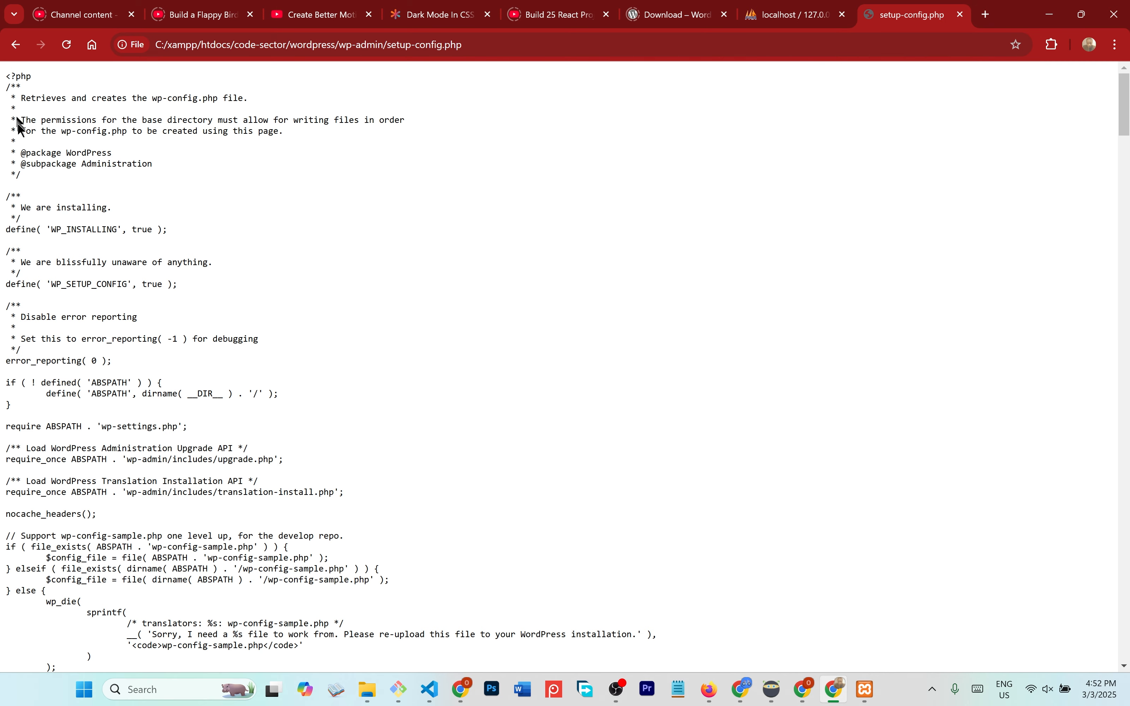
left_click_drag(2, 70, 79, 547)
left_click(358, 482)
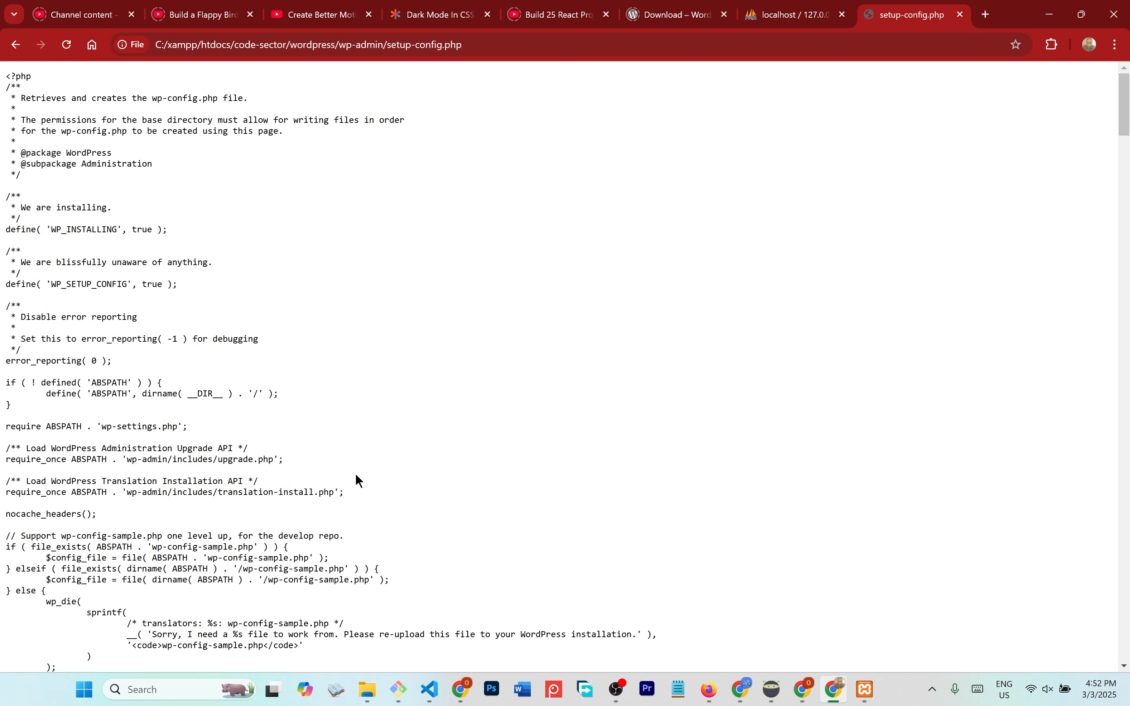
- Replace the file:///C:/xampp part of the address with localhost and load it
left_click(290, 42)
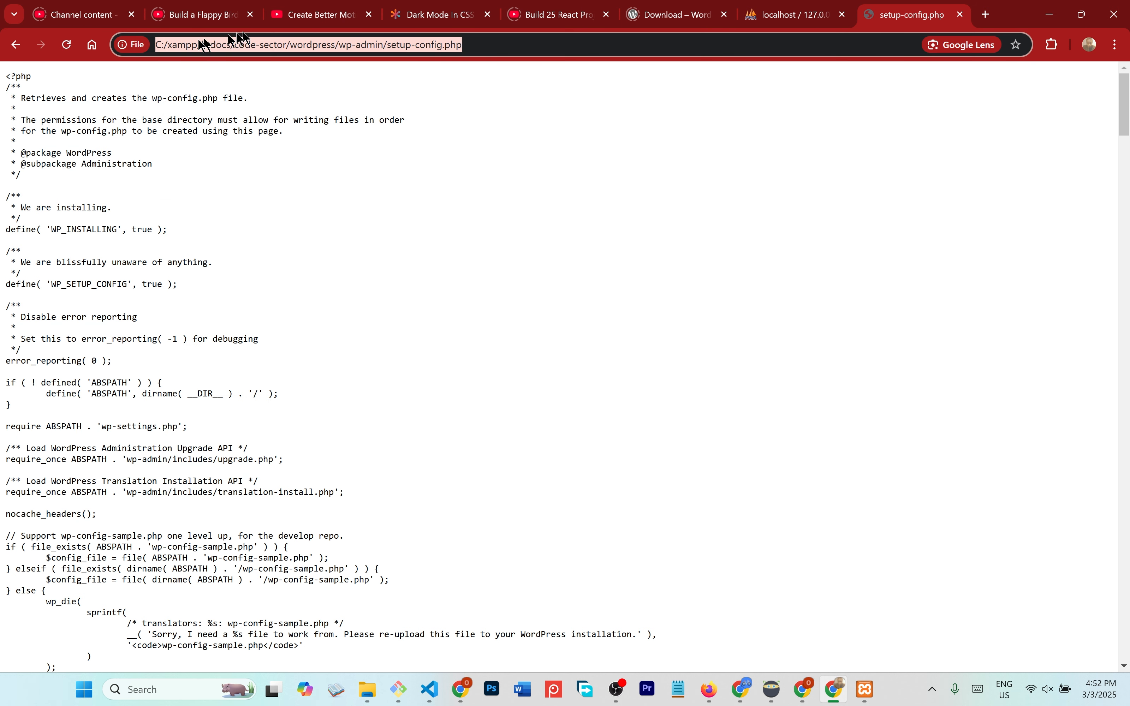
left_click(162, 48)
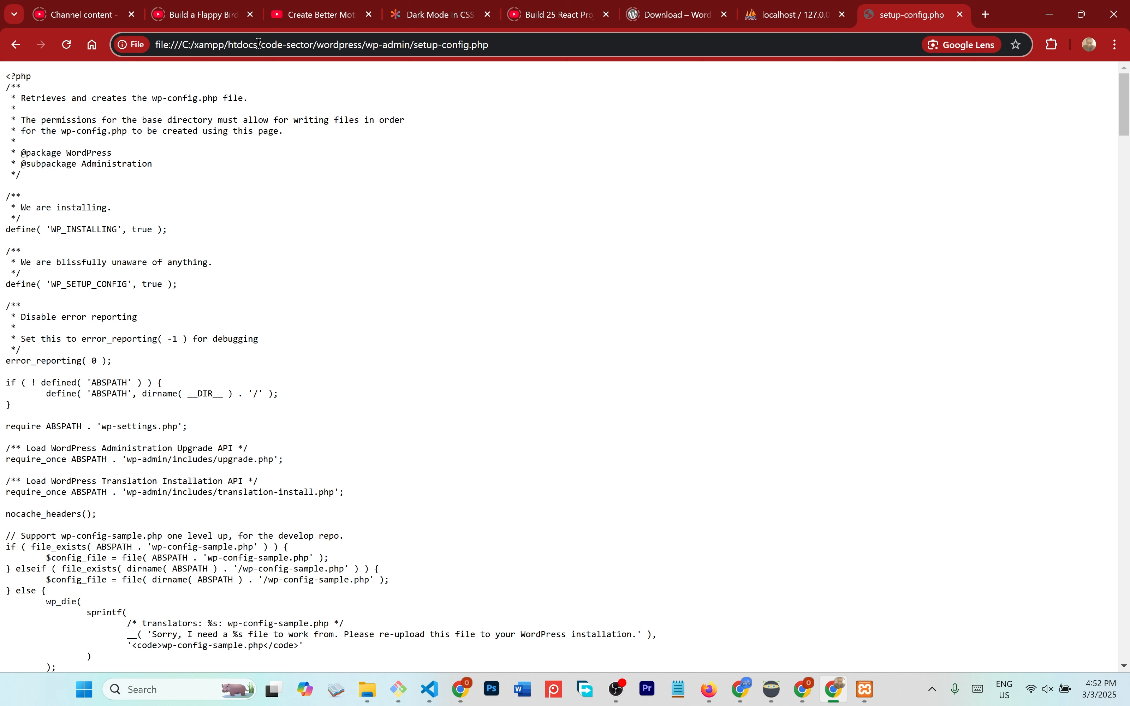
left_click(259, 44, "shift")
type("localhost")
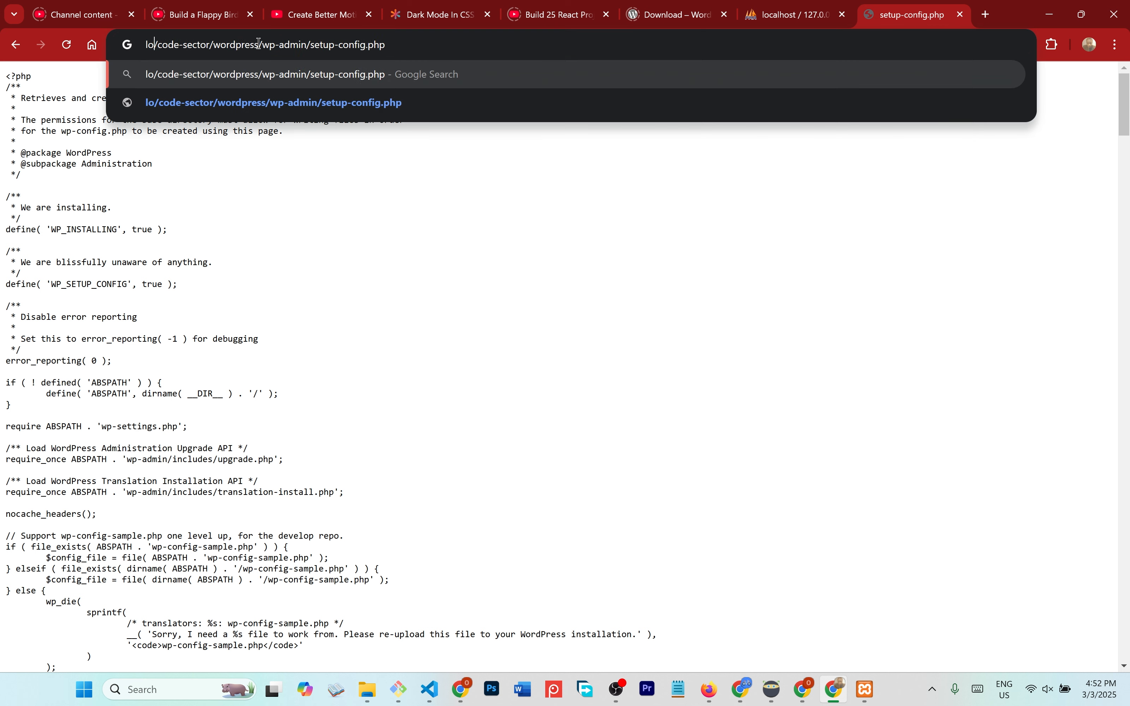
key("Return")
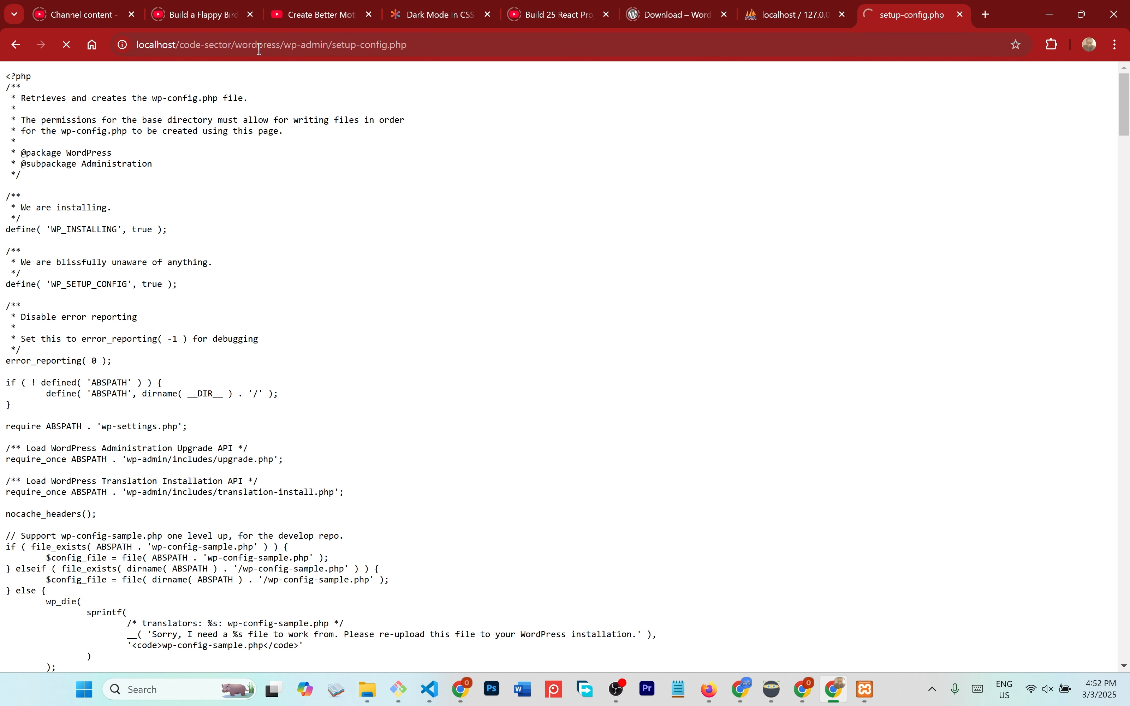
left_click(183, 41)
key("ctrl+z")
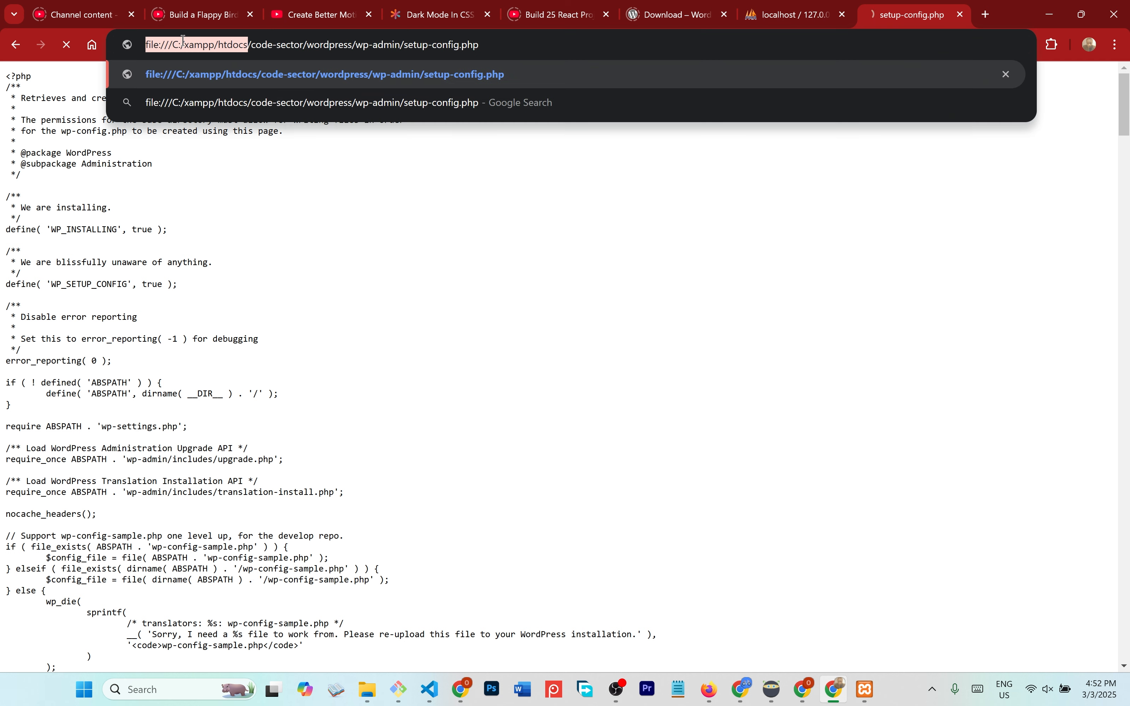
key("shift+Left")
key("shift+Left")
key("shift+Left")
key("shift+Left")
key("shift+Left")
key("shift+Left")
type("localhost")
key("Return")
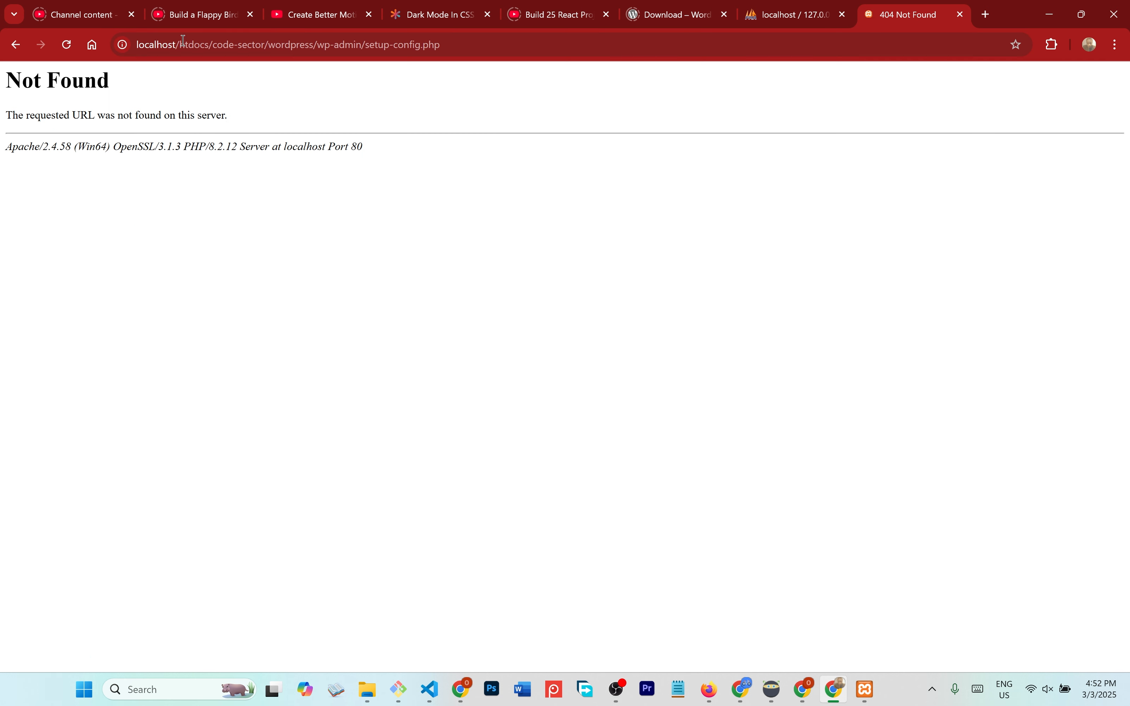
- Remove /htdocs/code-sector from the address and load localhost/wordpress
left_click(207, 45)
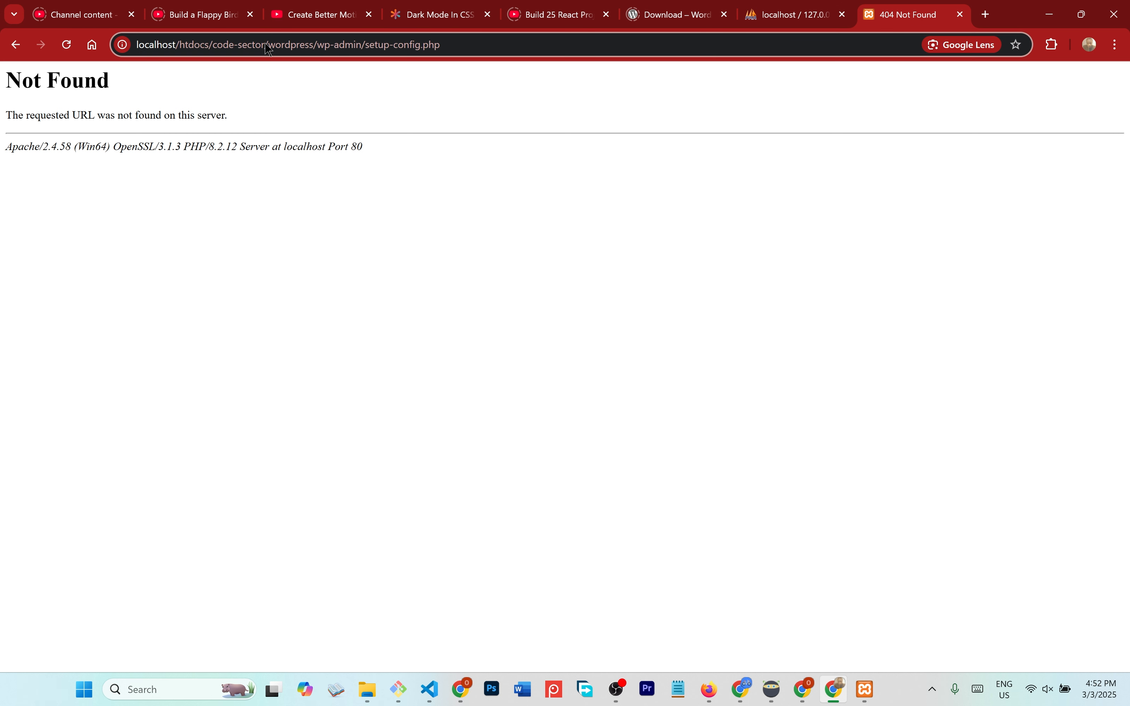
left_click_drag(268, 49, 179, 48)
key("BackSpace")
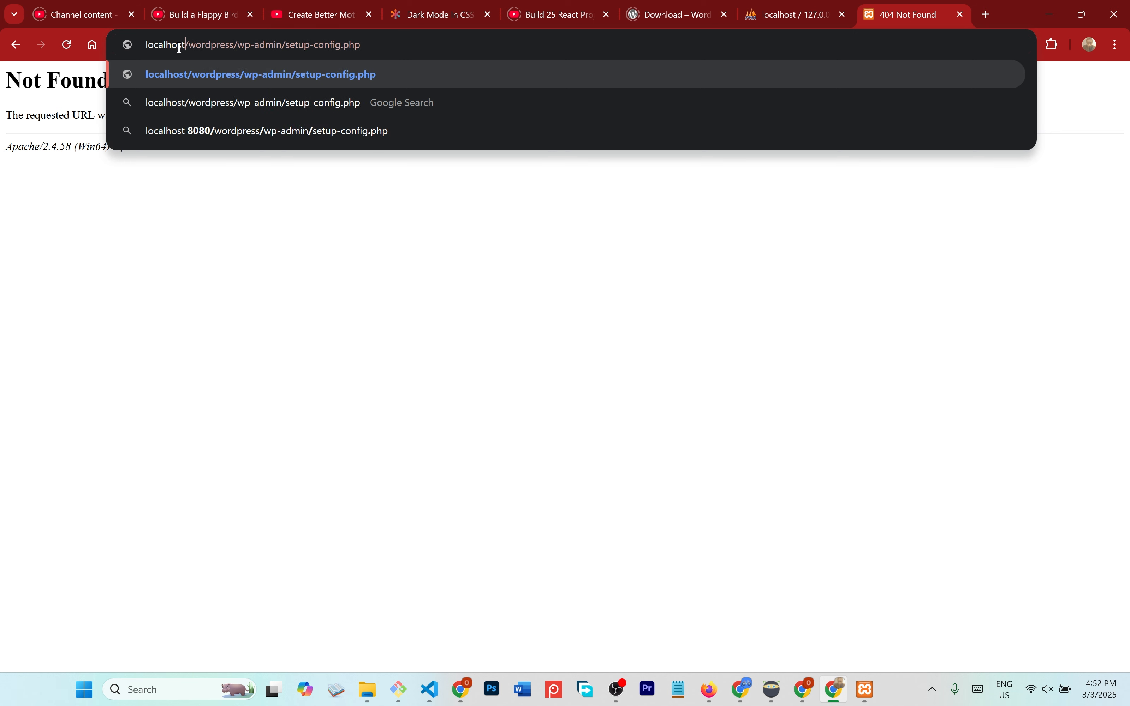
key("Return")
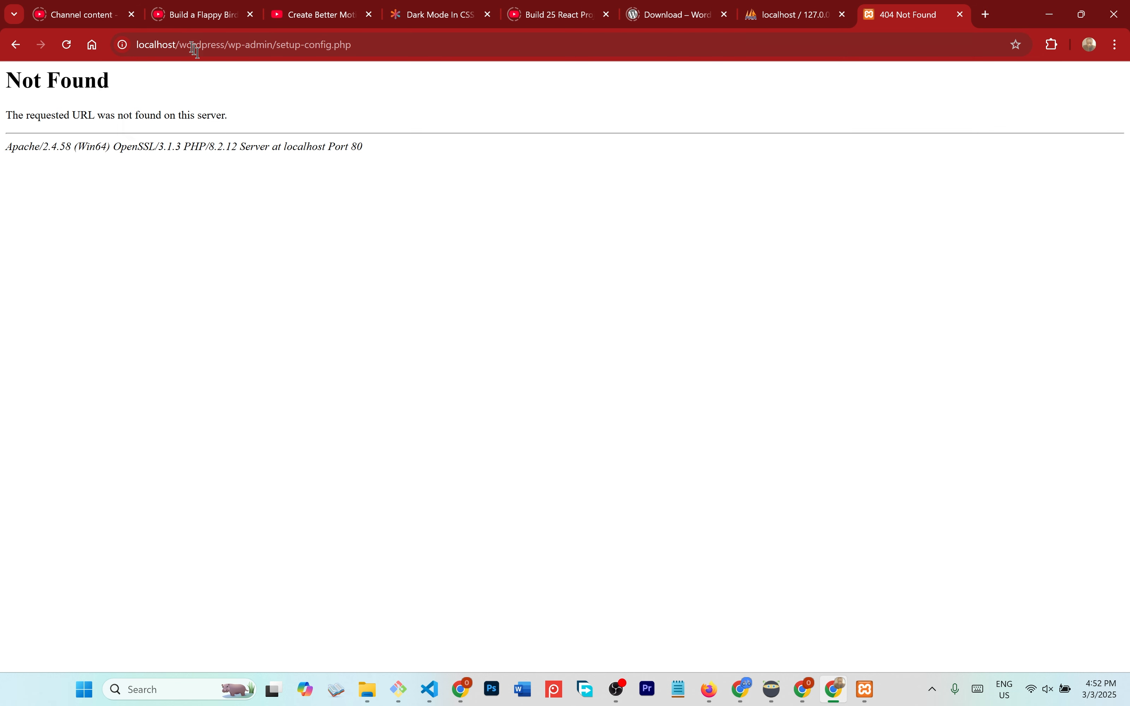
- Edit the address to read localhost/code-sector/wordpress/wp-admin/setup-config.php
left_click(181, 47)
left_click(181, 46)
type("/")
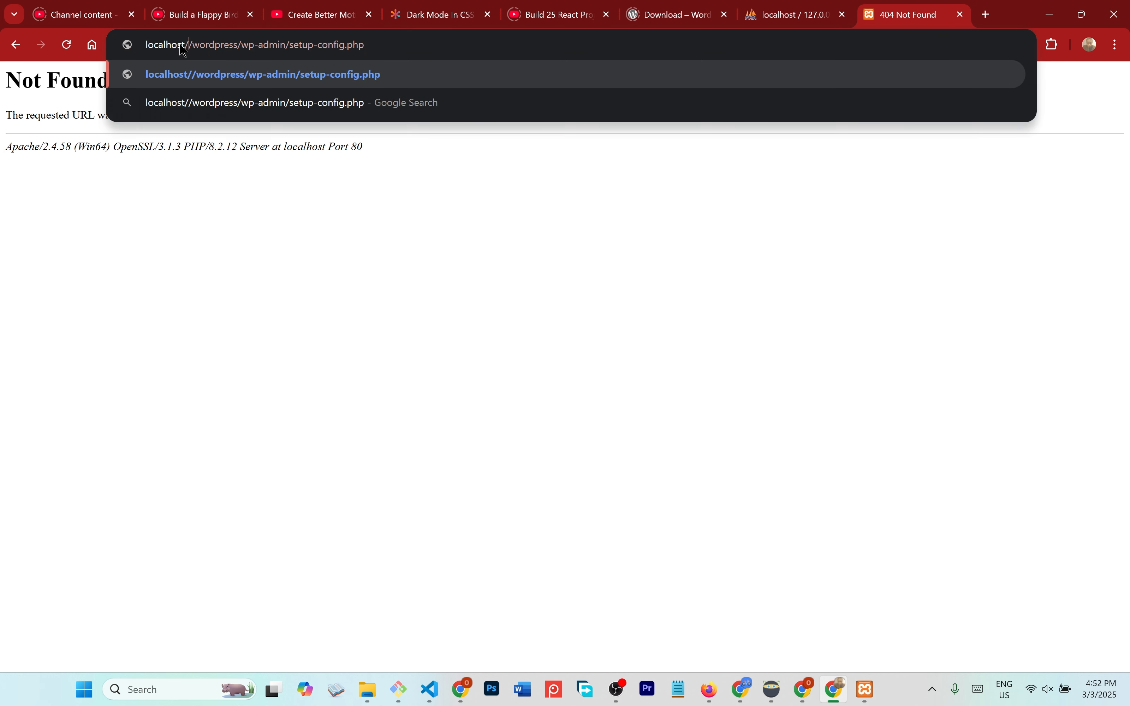
type("htdocs/code-sector")
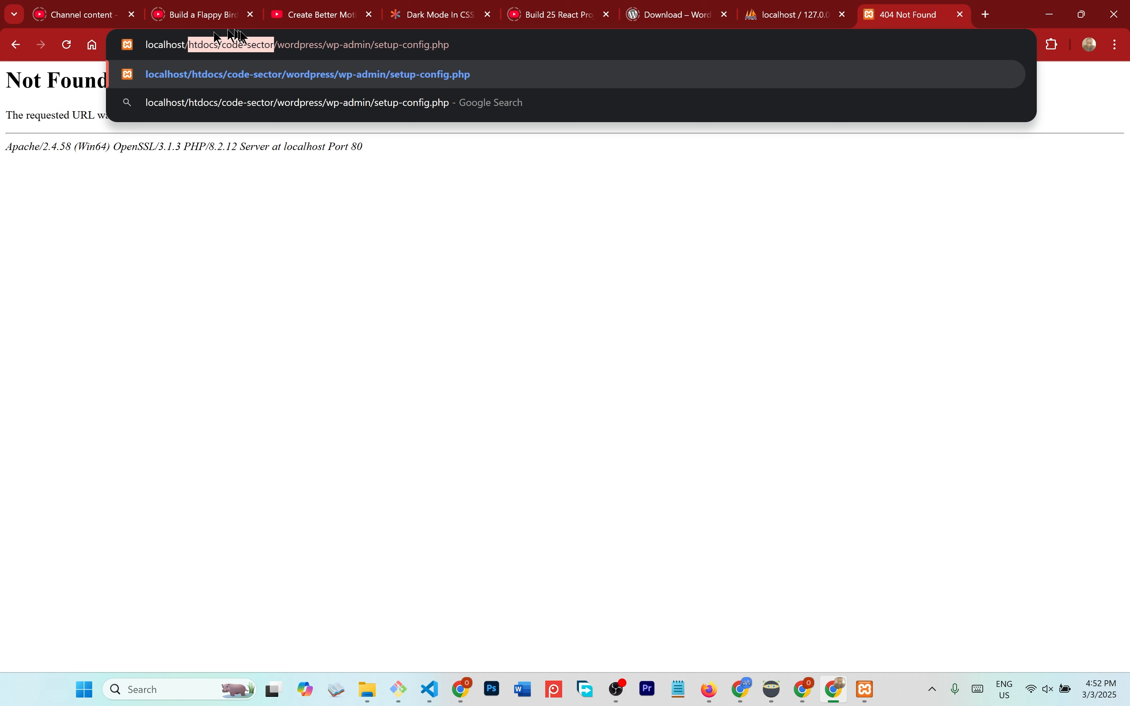
left_click(226, 43)
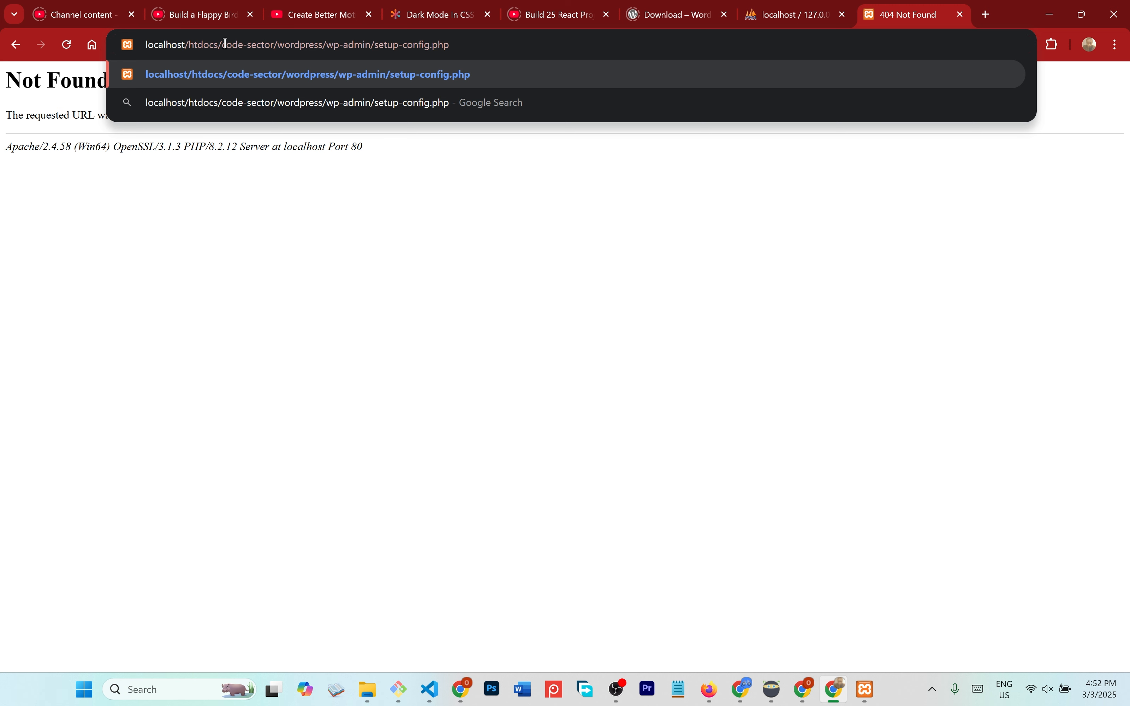
left_click_drag(188, 43, 222, 44)
key("BackSpace")
- Load the setup page, zoom to 110%, and continue with English (Canada) as the language
key("Return")
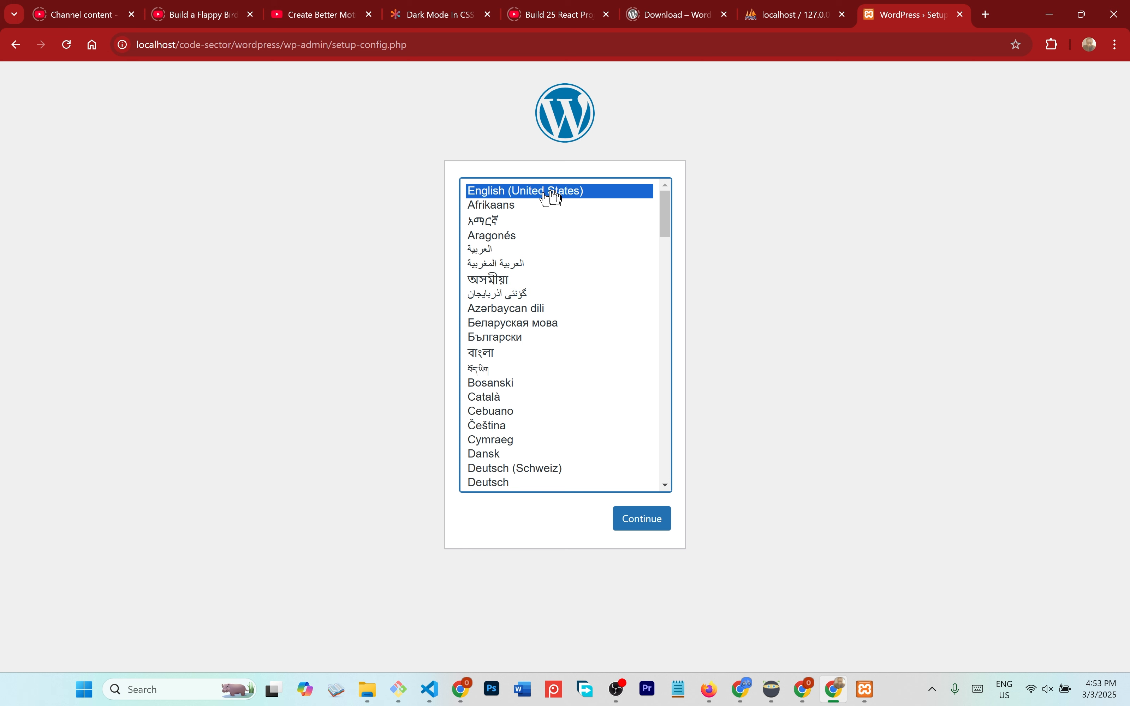
key("ctrl+plus")
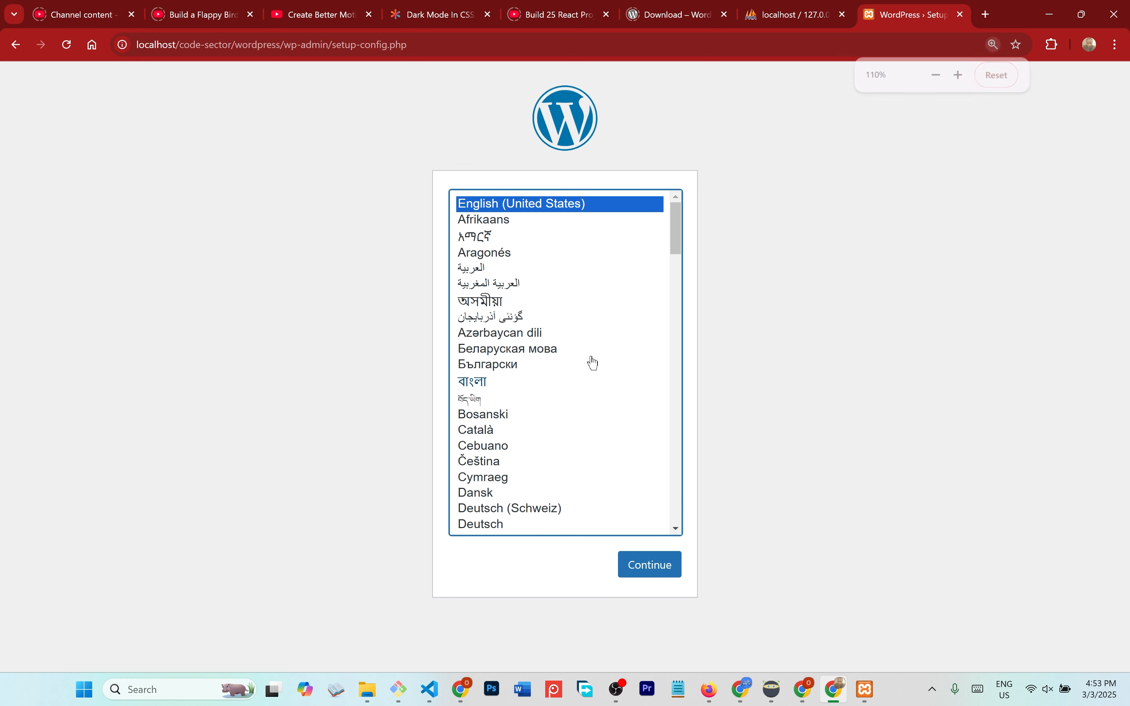
scroll(555, 380, "down", 3)
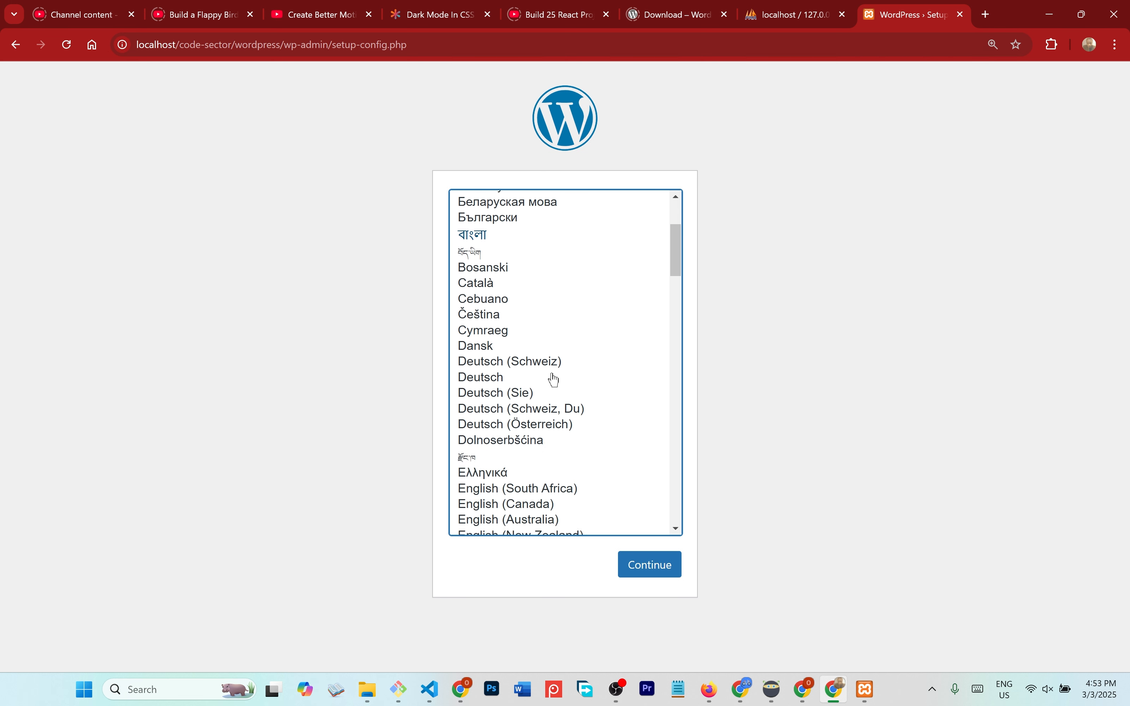
scroll(554, 379, "down", 4)
scroll(561, 472, "down", 1)
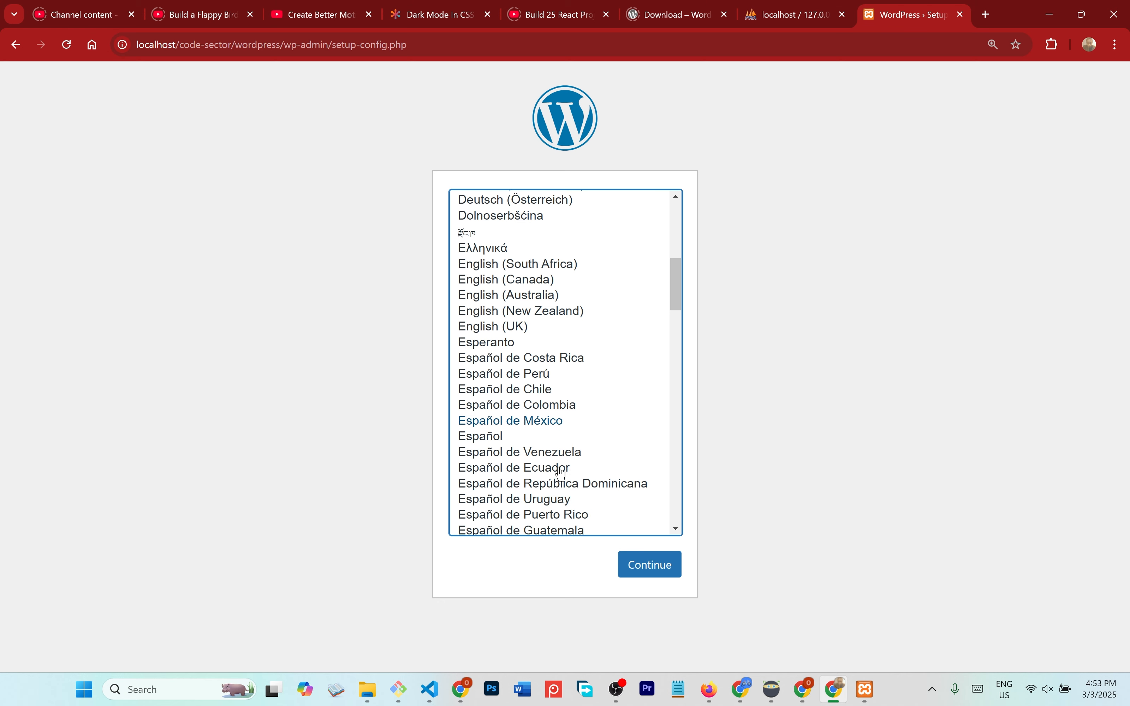
left_click(519, 281)
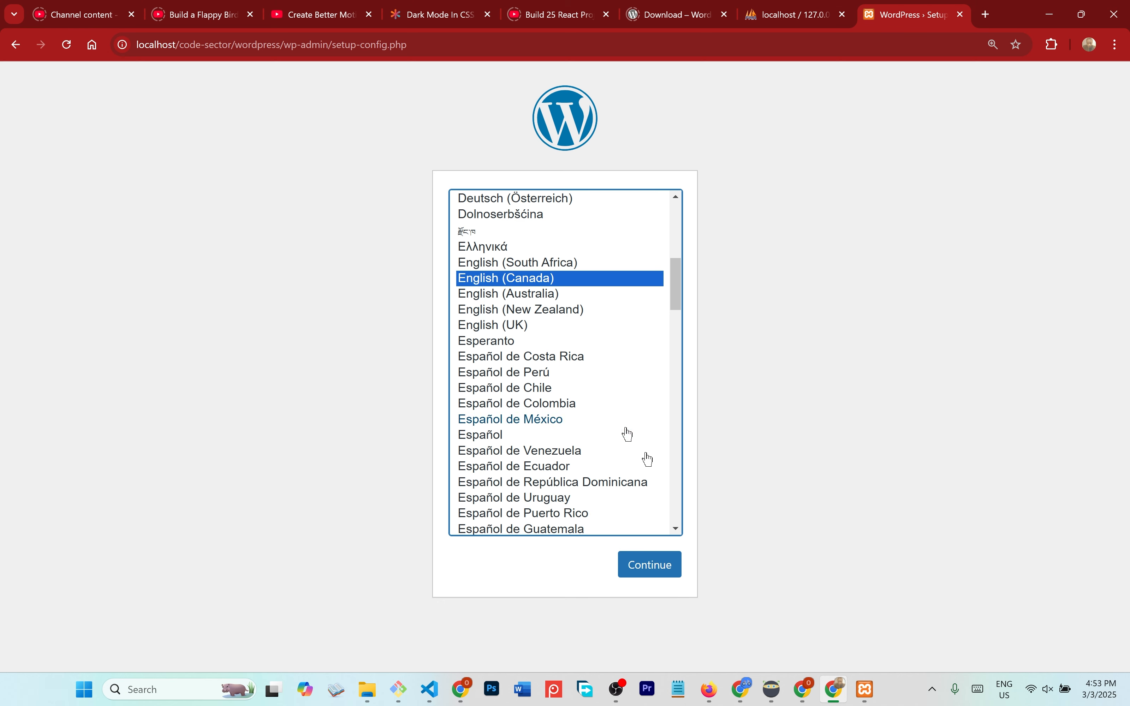
left_click(647, 566)
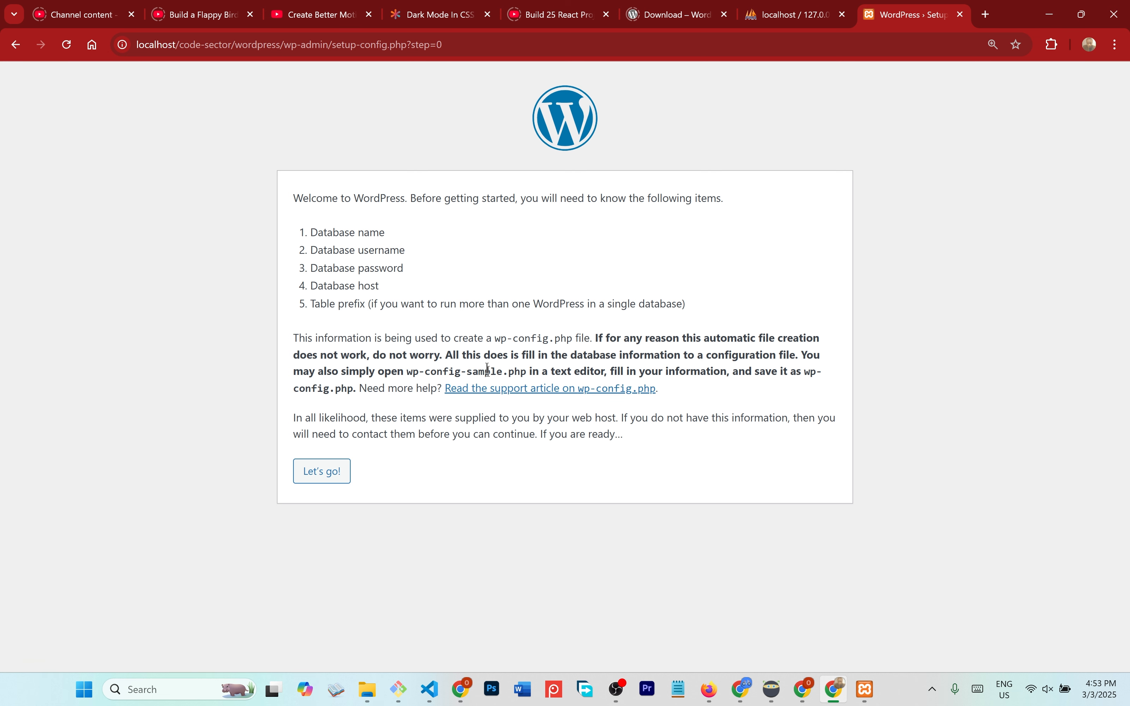
- Begin the database connection step and look up the code-sector database in phpMyAdmin
left_click(337, 461)
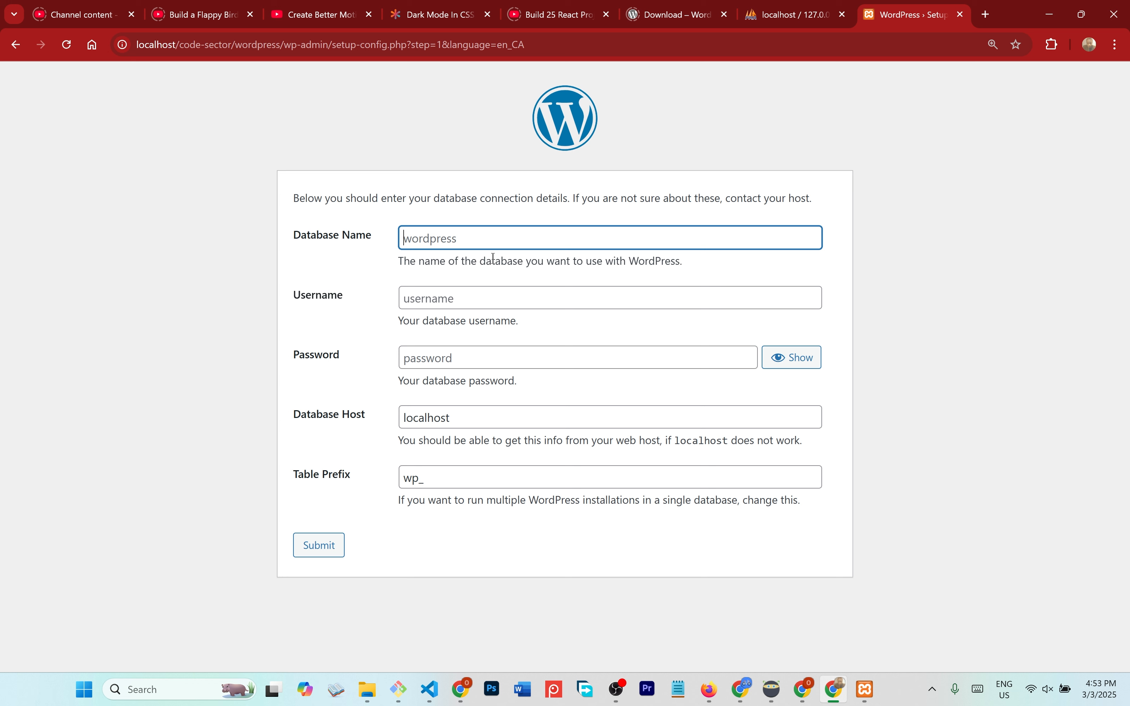
triple_click(453, 201)
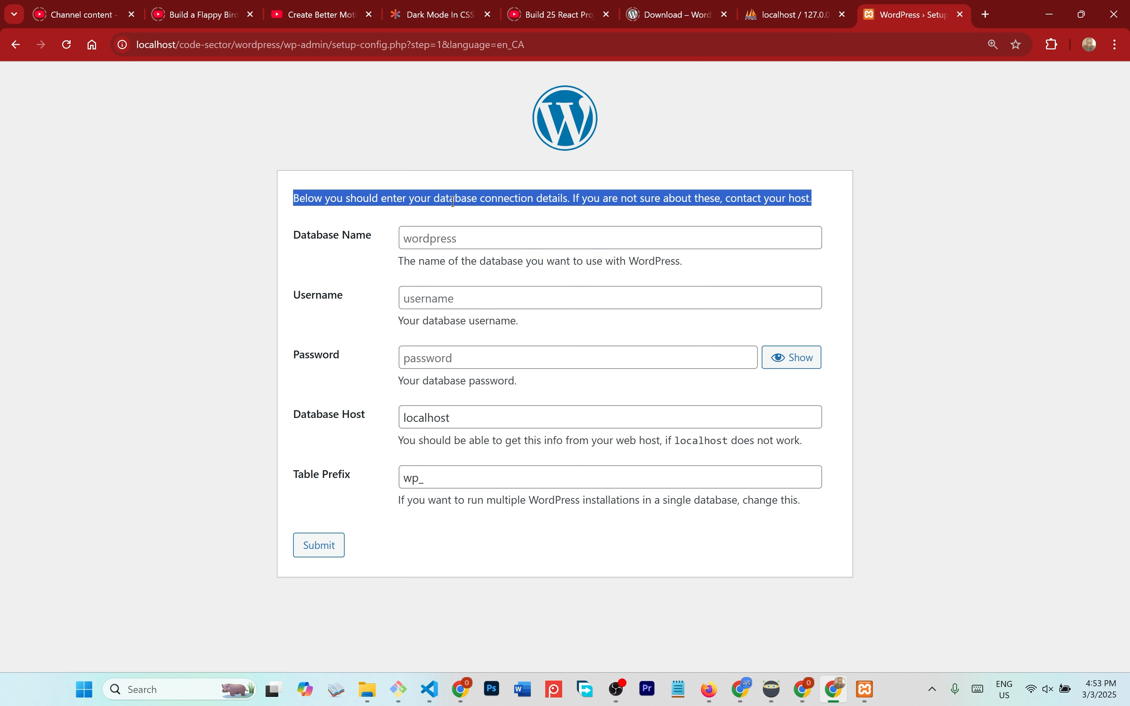
left_click(792, 7)
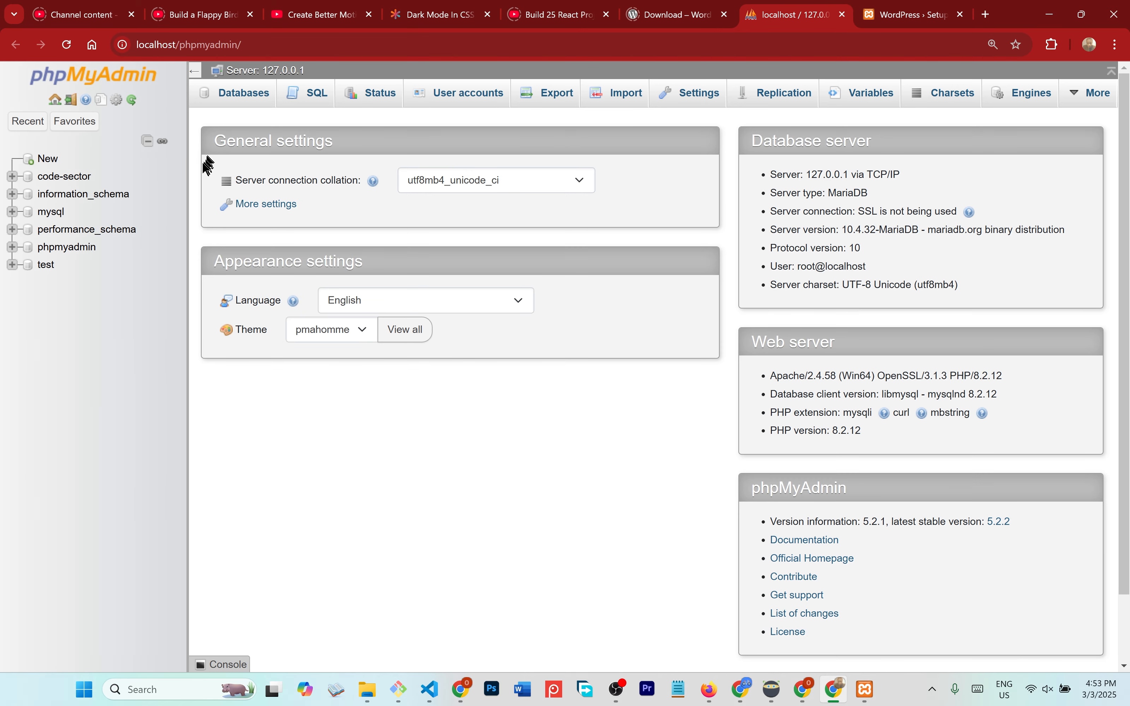
left_click(79, 182)
left_click(900, 5)
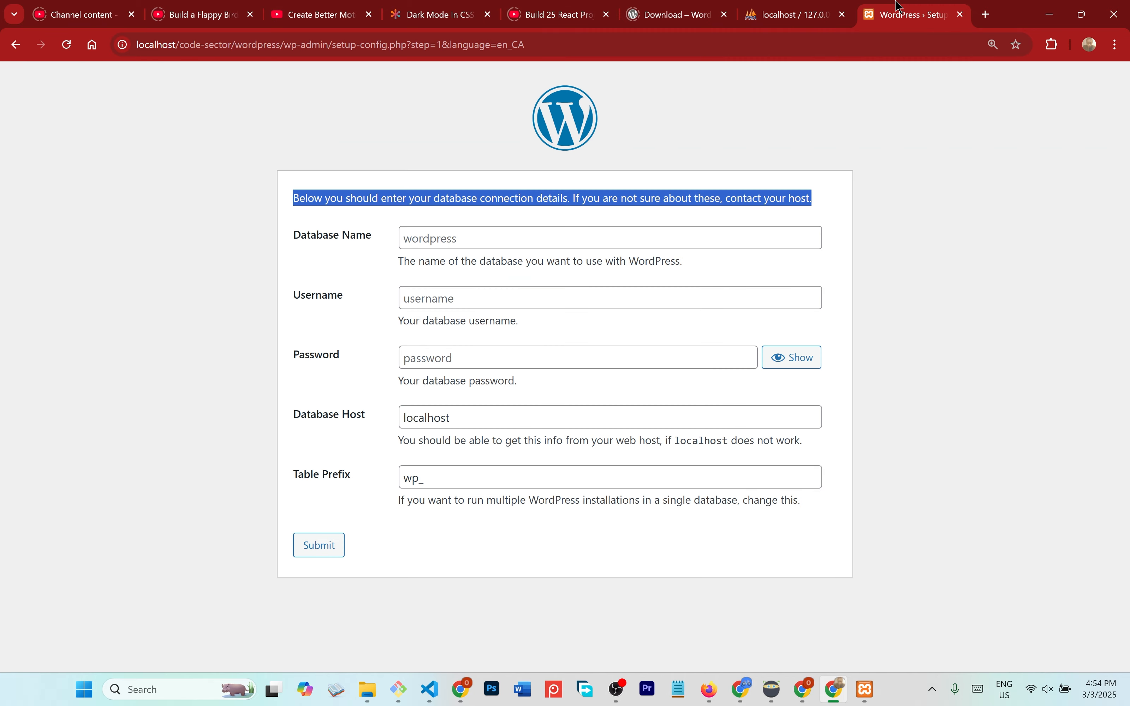
- Enter code-sector as Database Name and root as username, then check the wp_ table prefix
left_click(494, 235)
type("cpod")
key("BackSpace")
key("BackSpace")
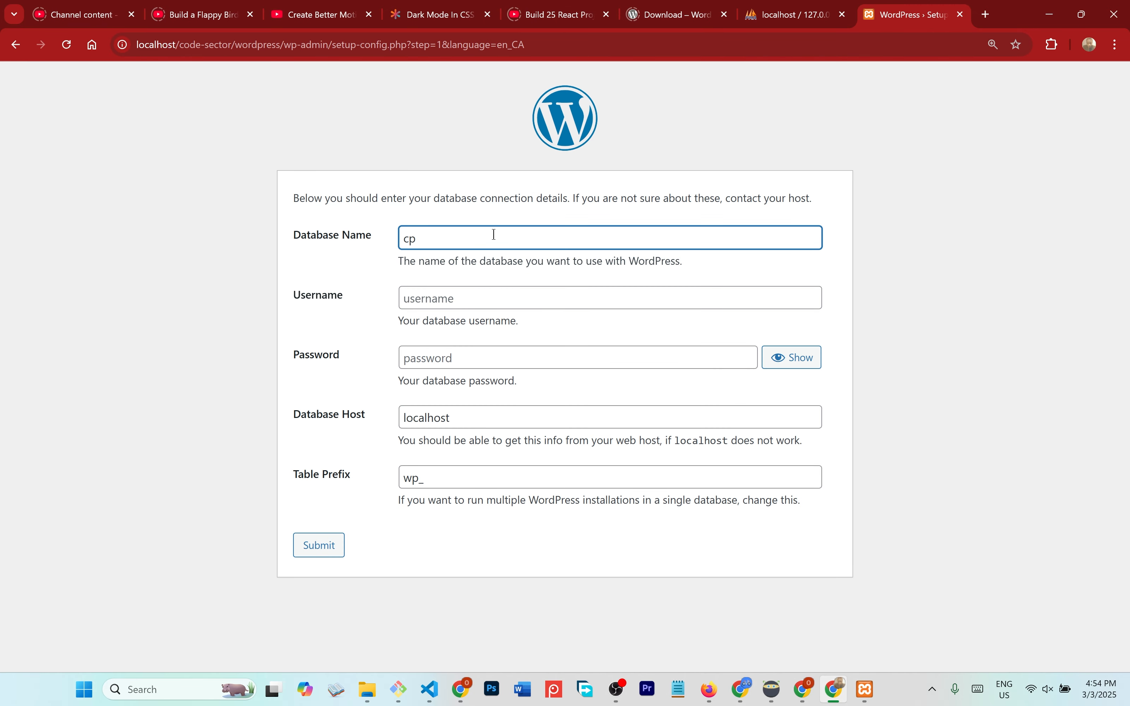
key("BackSpace")
type("ode-sector")
left_click(529, 290)
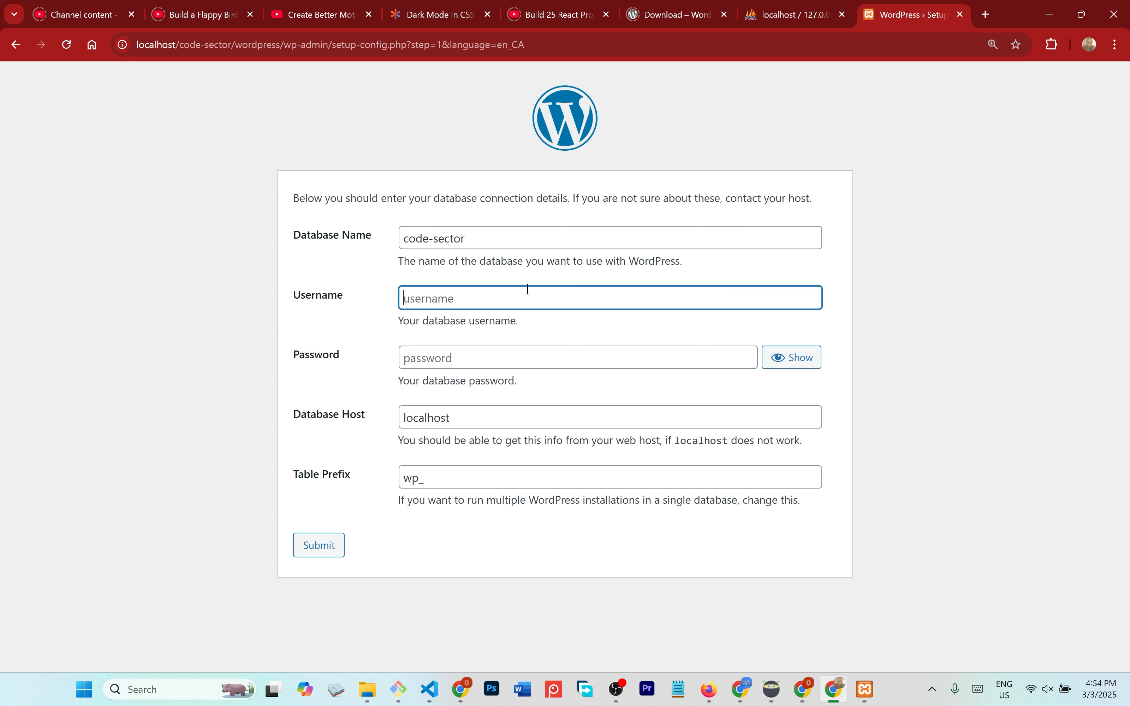
type("riit")
key("BackSpace")
key("BackSpace")
key("BackSpace")
key("BackSpace")
type("roo")
left_click(439, 478)
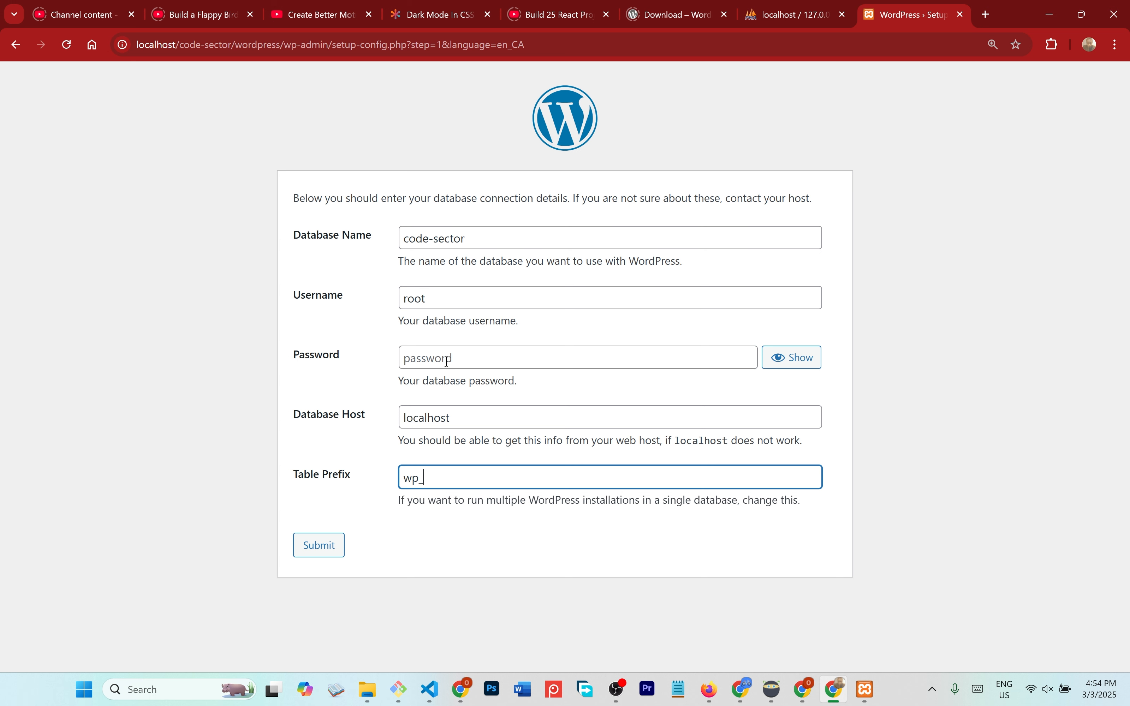
- Submit the database connection details and run the WordPress installation
left_click(319, 546)
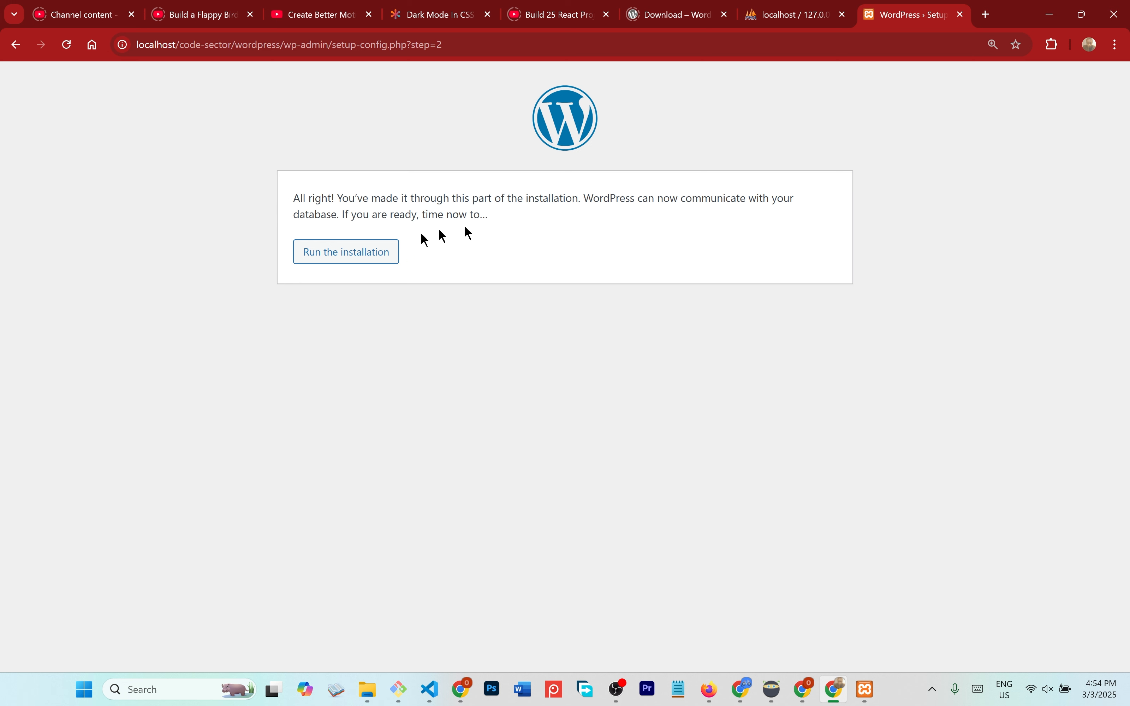
left_click(392, 262)
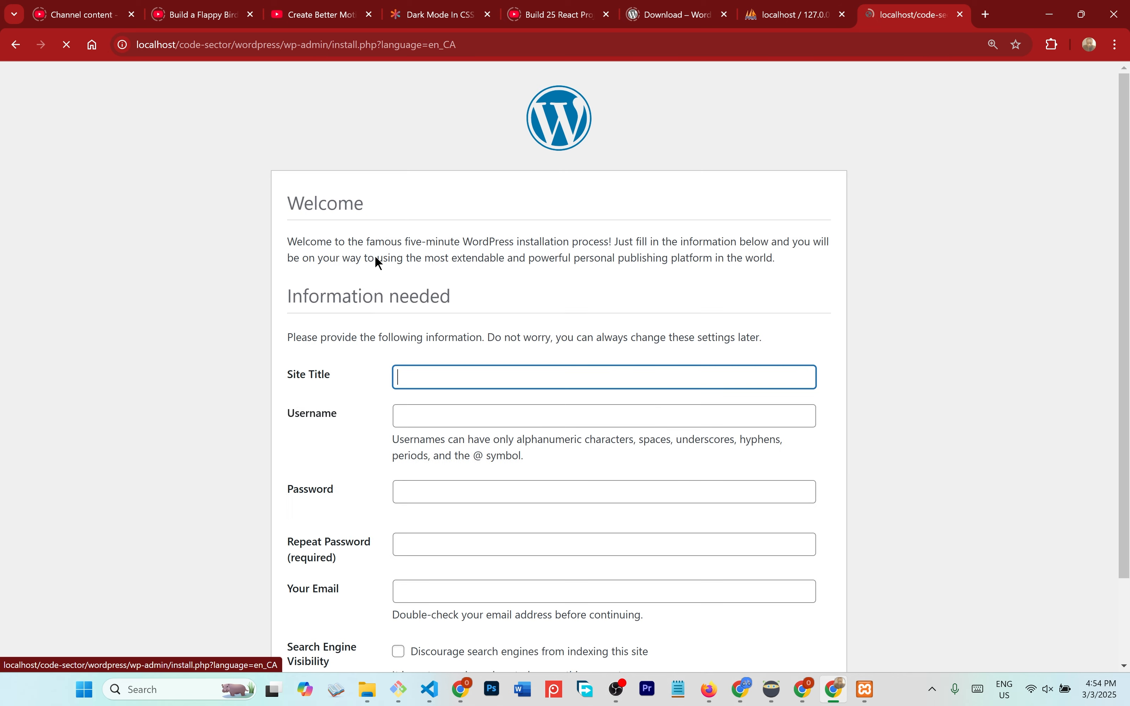
scroll(445, 359, "down", 1)
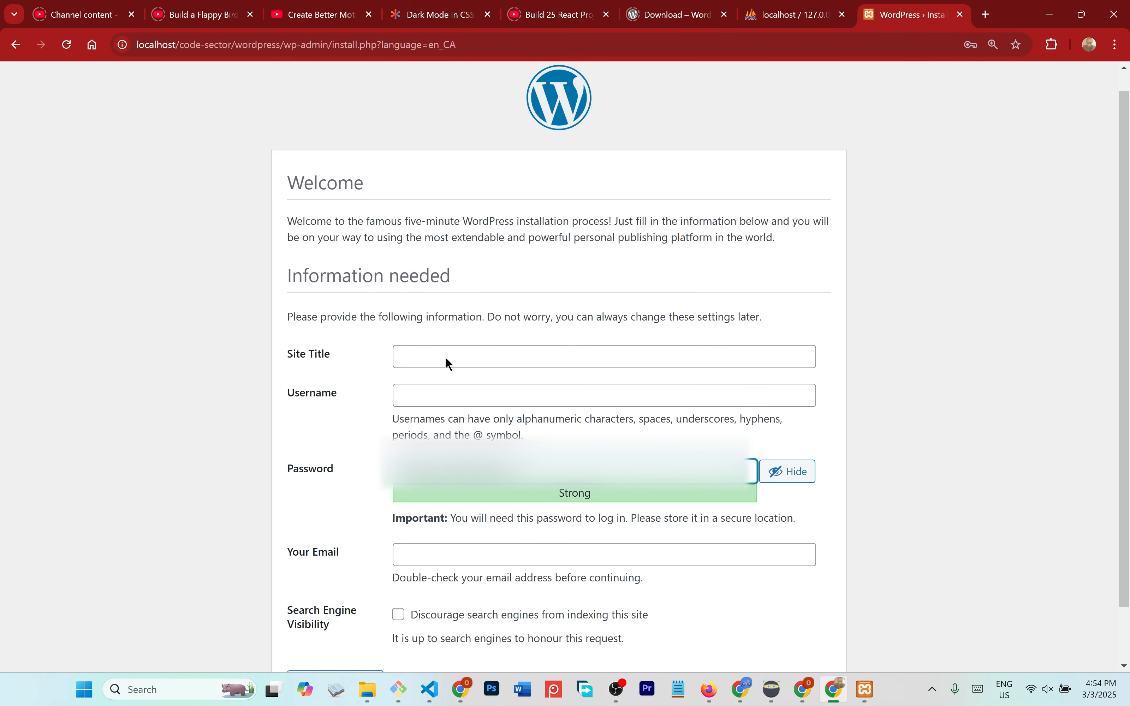
scroll(447, 362, "down", 1)
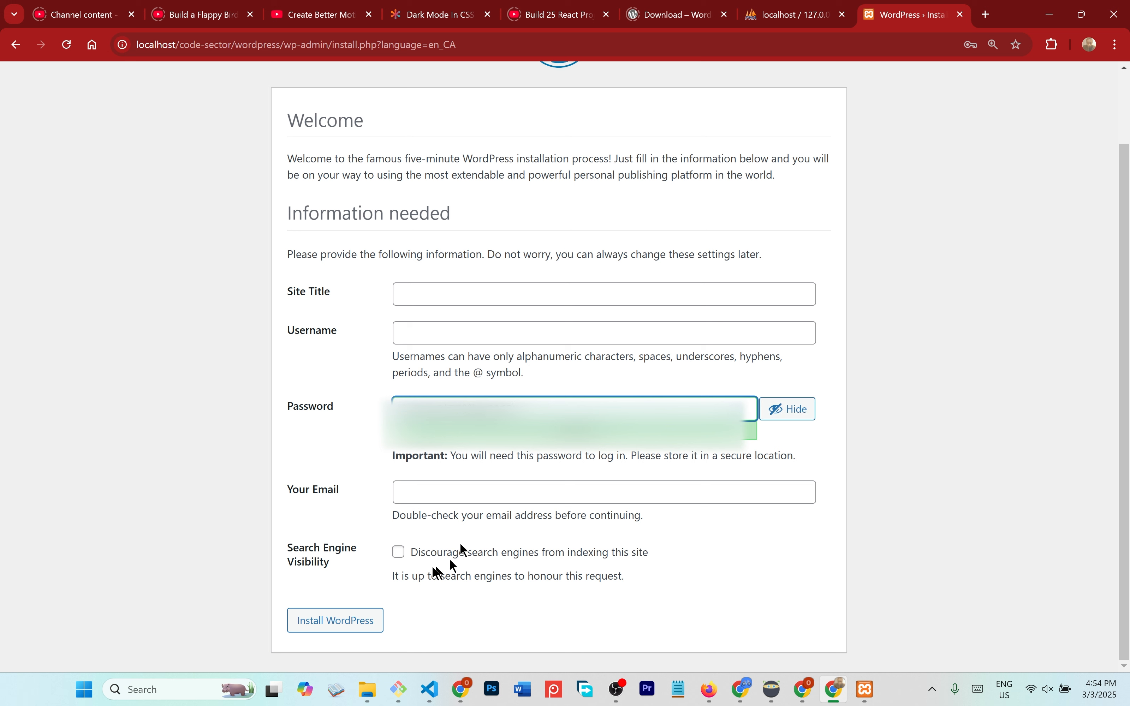
- Enter the admin e-mail address (a Gmail address) and select the generated password
left_click(425, 495)
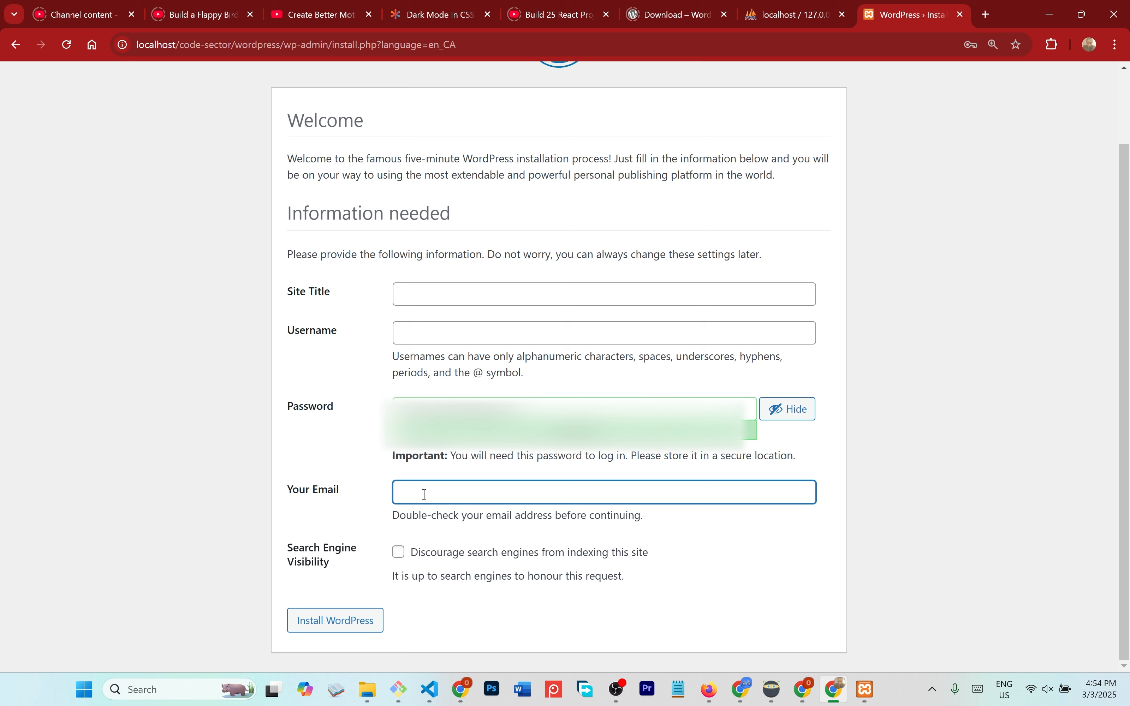
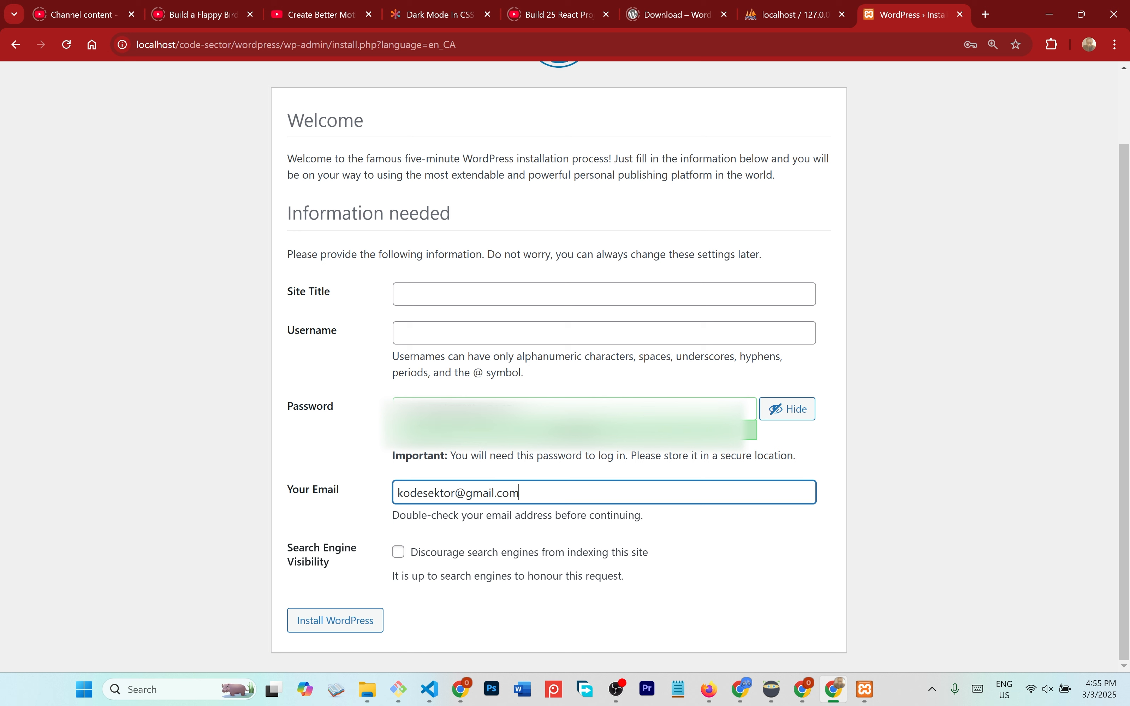
triple_click(452, 410)
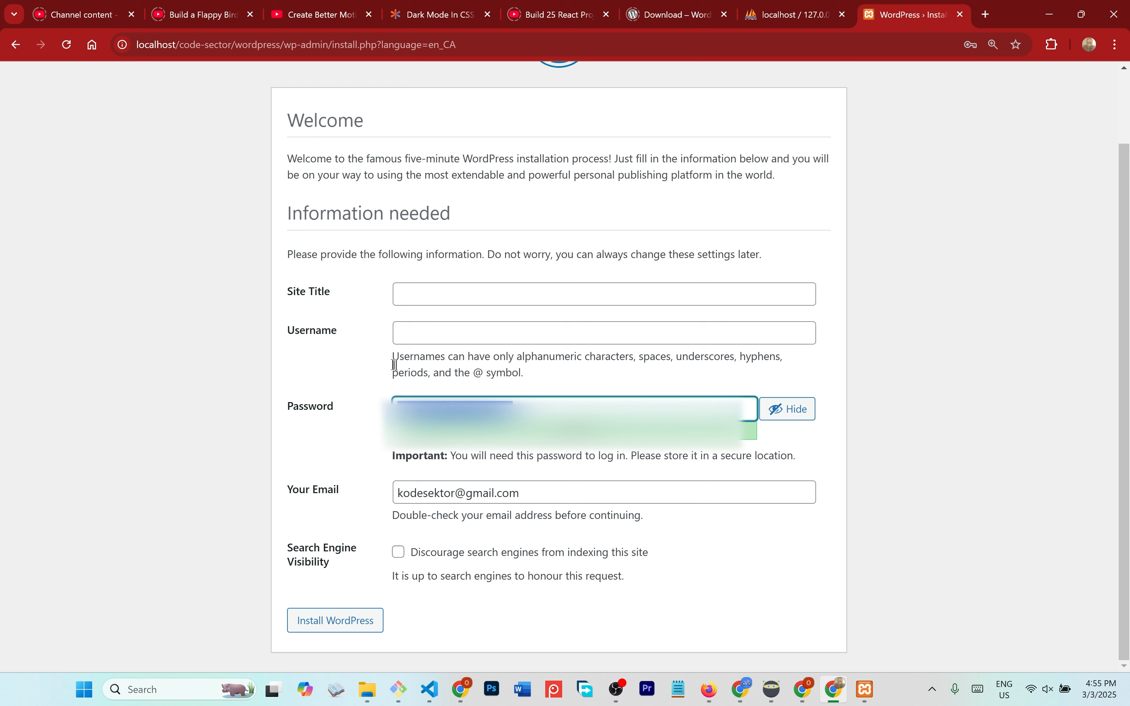
- Set the site title to Code-Sector and the admin username to Code-Sector
left_click(466, 298)
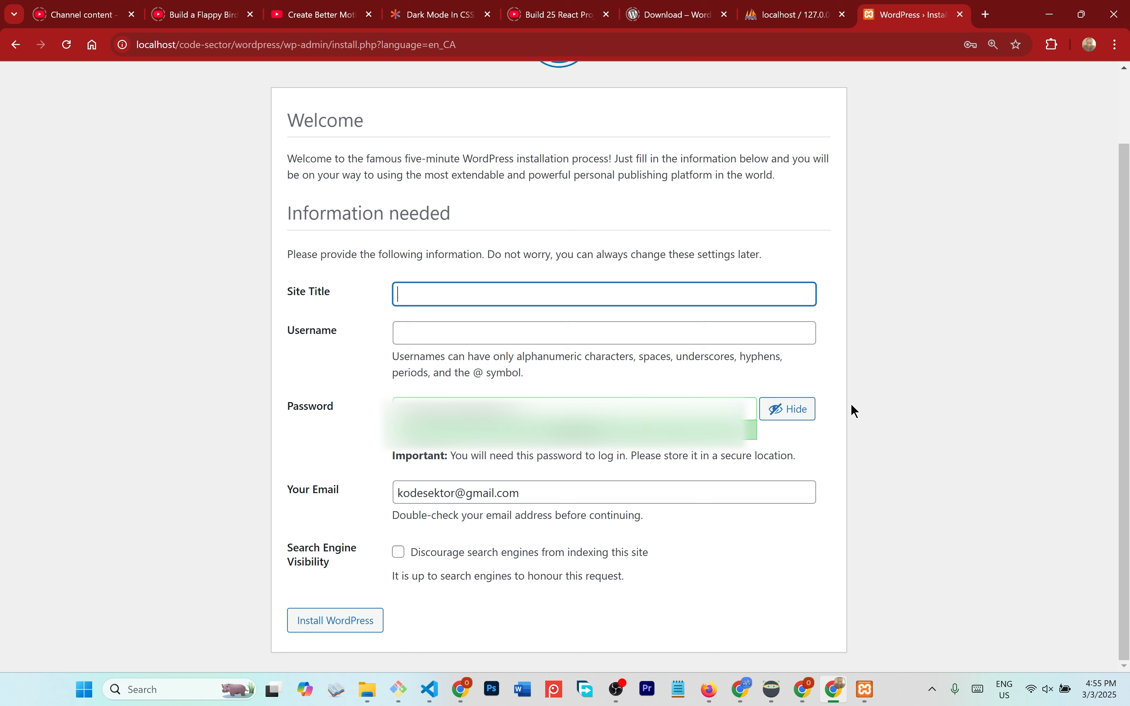
type("Code Sector")
key("Tab")
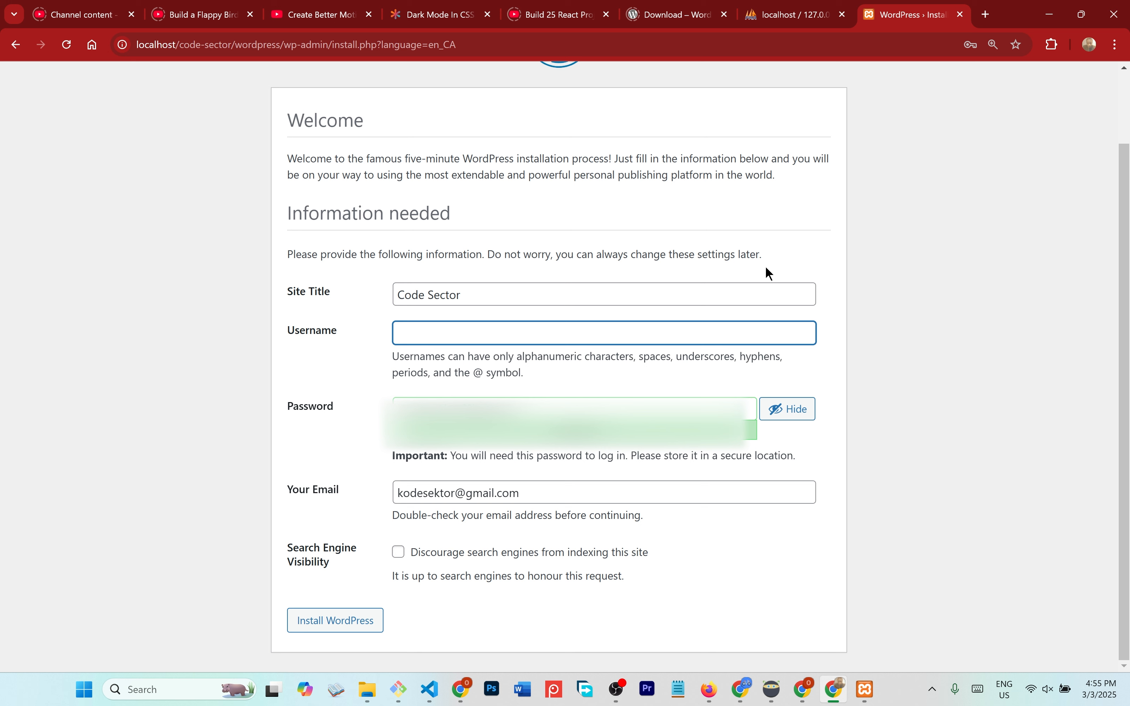
type("Code")
key("BackSpace")
key("BackSpace")
type("de S")
key("BackSpace")
key("BackSpace")
type("-Sector")
left_click(429, 290)
key("BackSpace")
type("-")
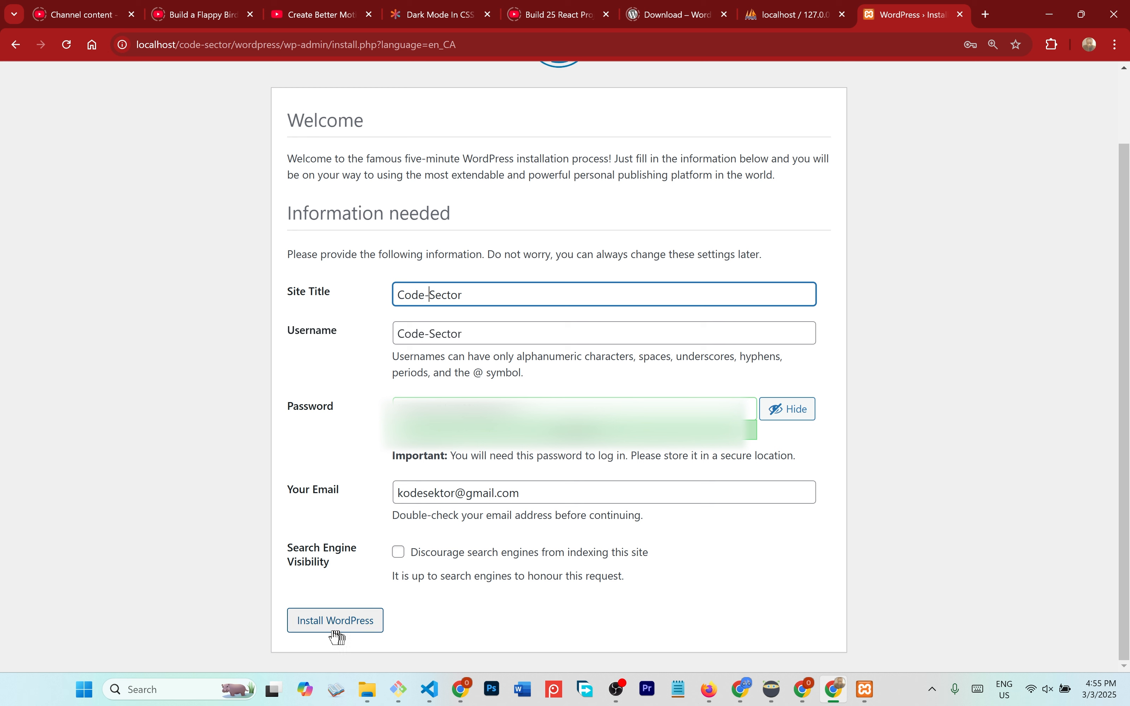
- Install WordPress with the entered details and save the admin password in Chrome
left_click(322, 621)
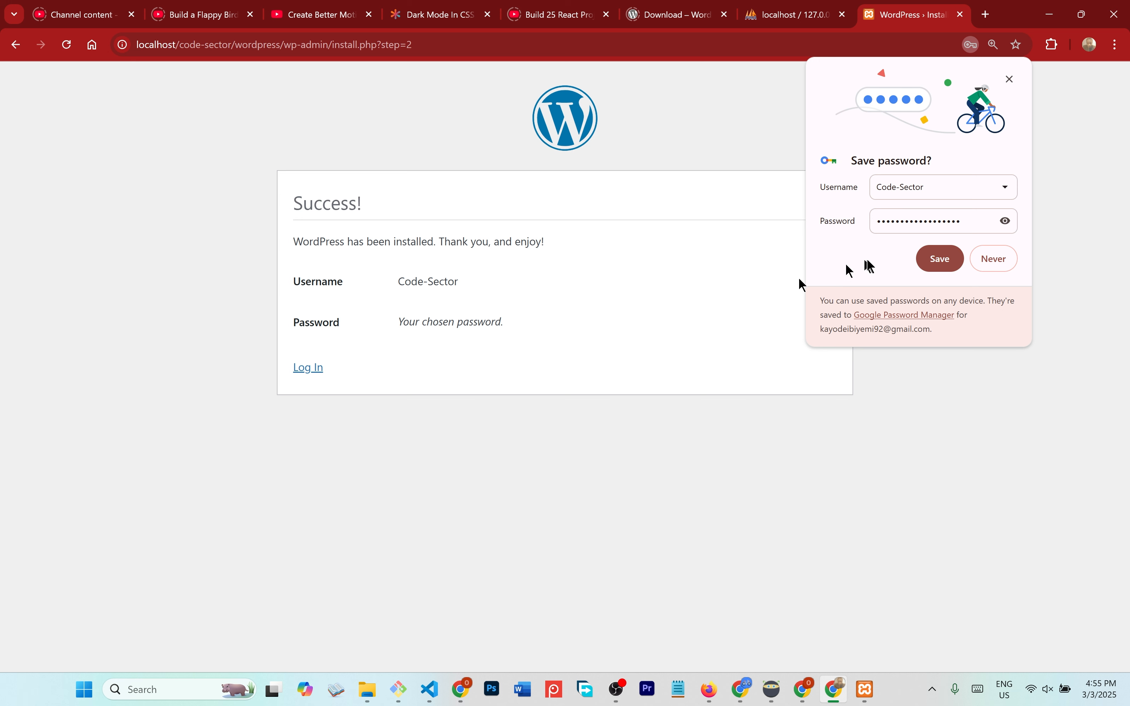
left_click(941, 255)
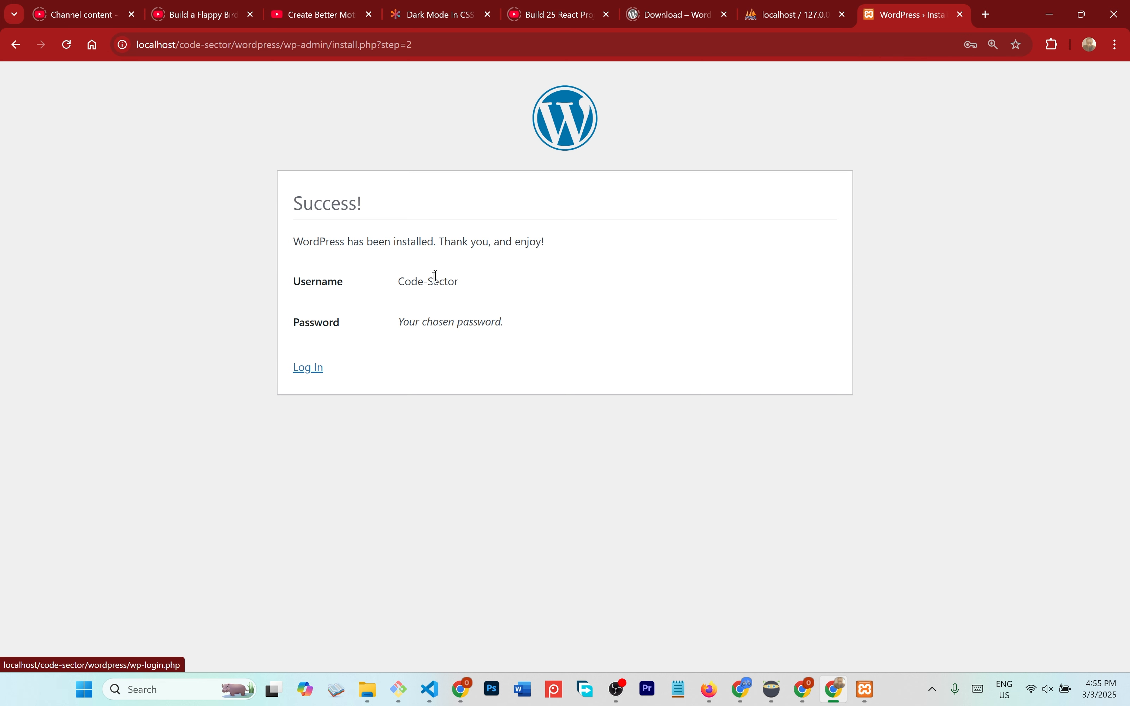
- Log in as Code-Sector with the saved credentials and Remember Me ticked
left_click(319, 374)
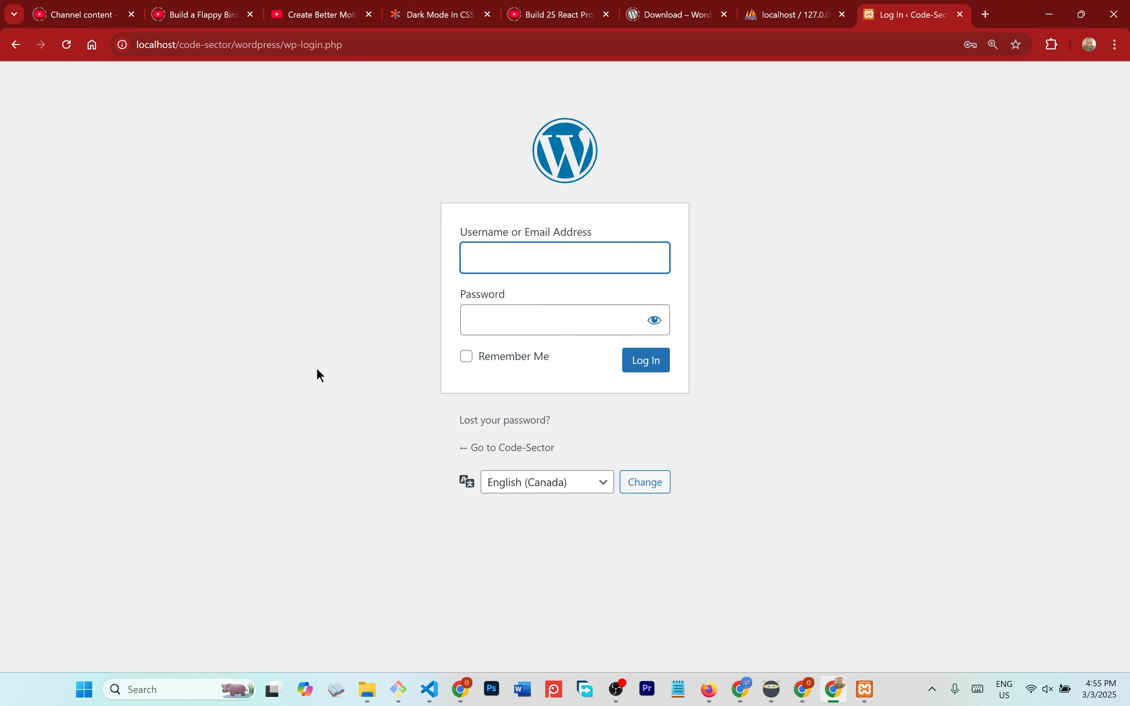
type("Co")
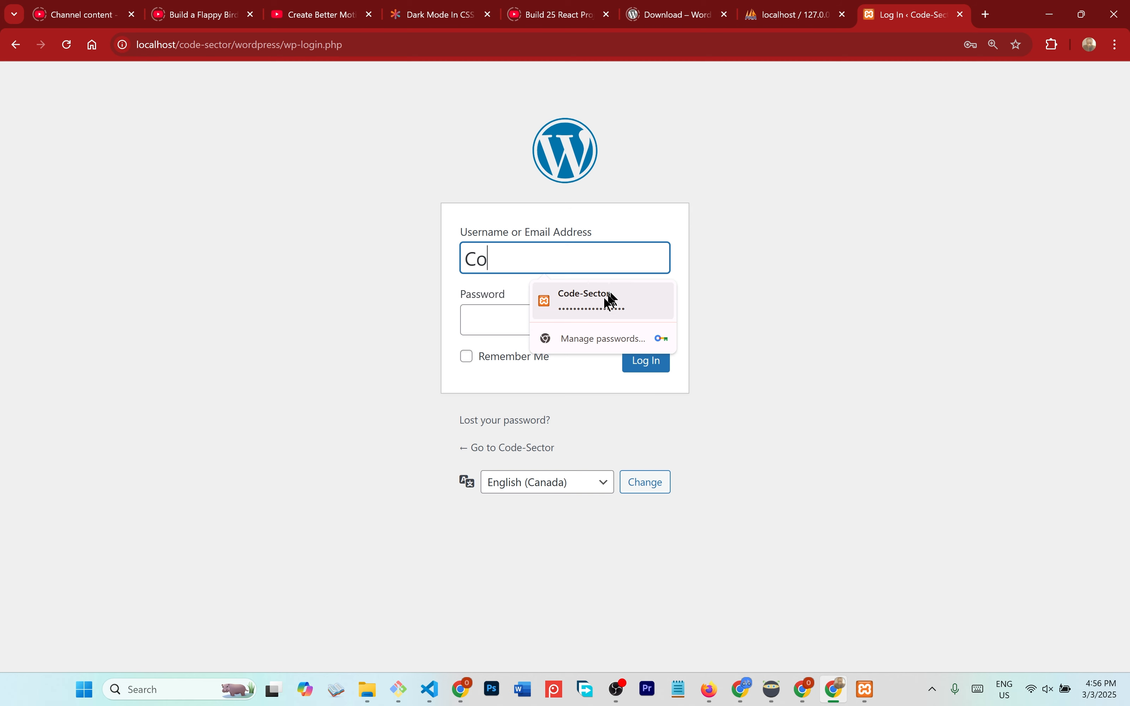
left_click(594, 302)
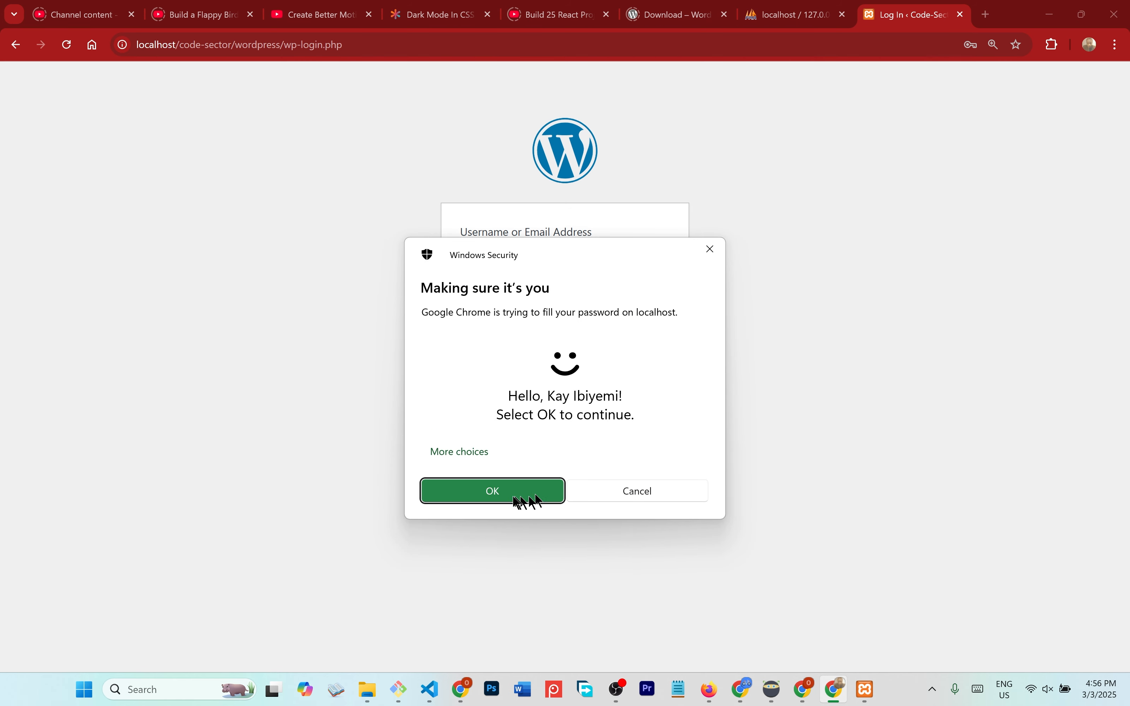
left_click(512, 496)
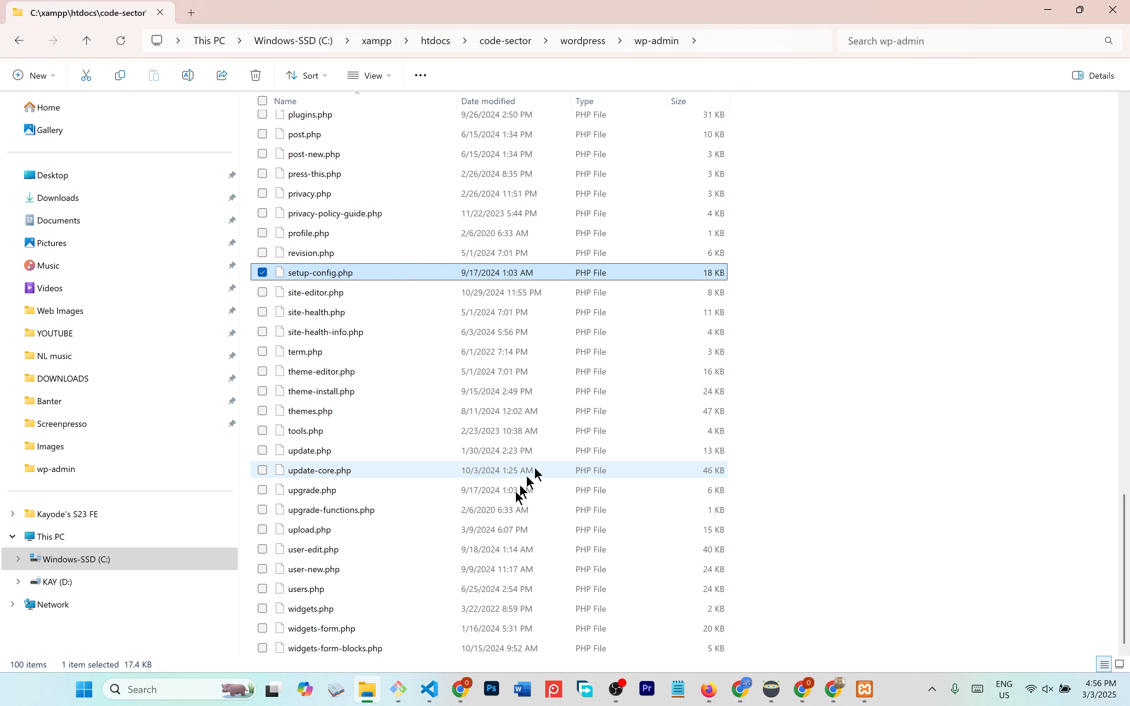
left_click(836, 688)
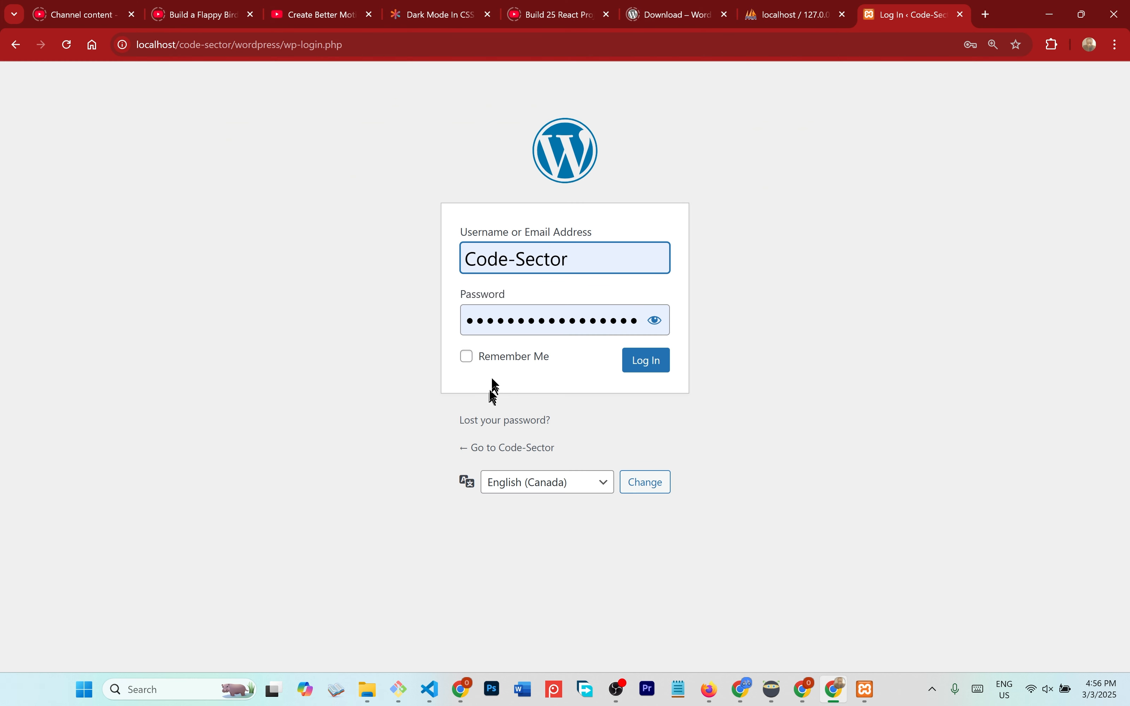
left_click(486, 359)
left_click(643, 369)
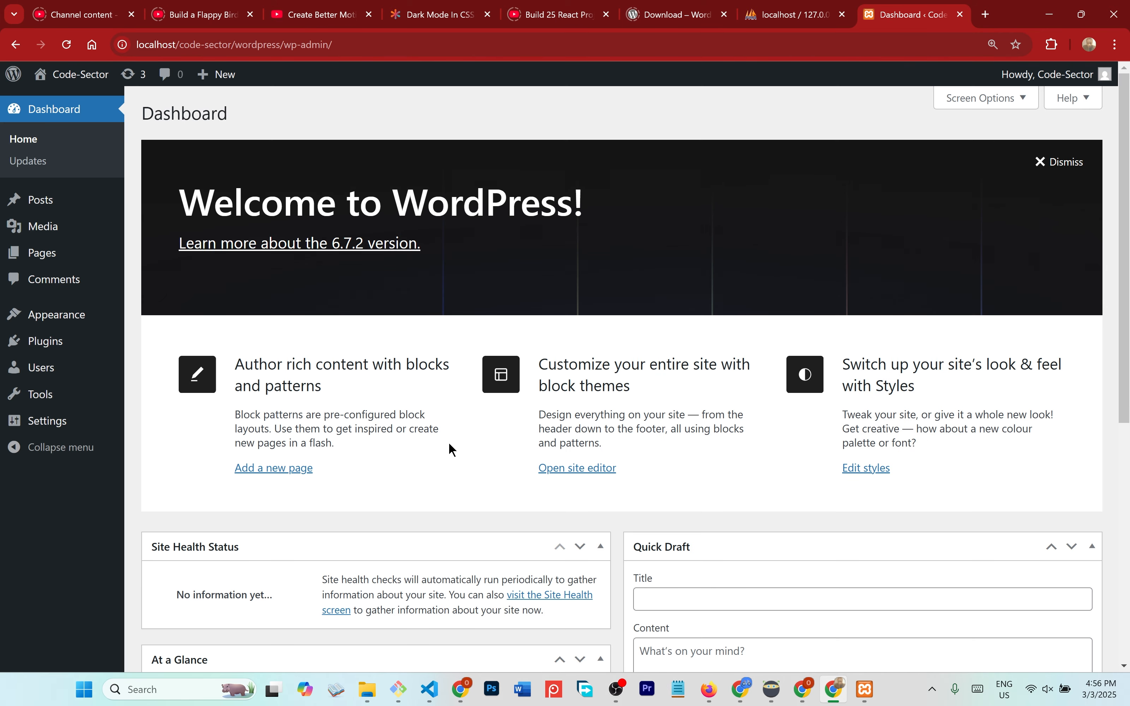
- Browse the dashboard Home, Updates and Media Library pages, then go to Appearance > Themes
scroll(449, 447, "down", 5)
scroll(449, 450, "up", 7)
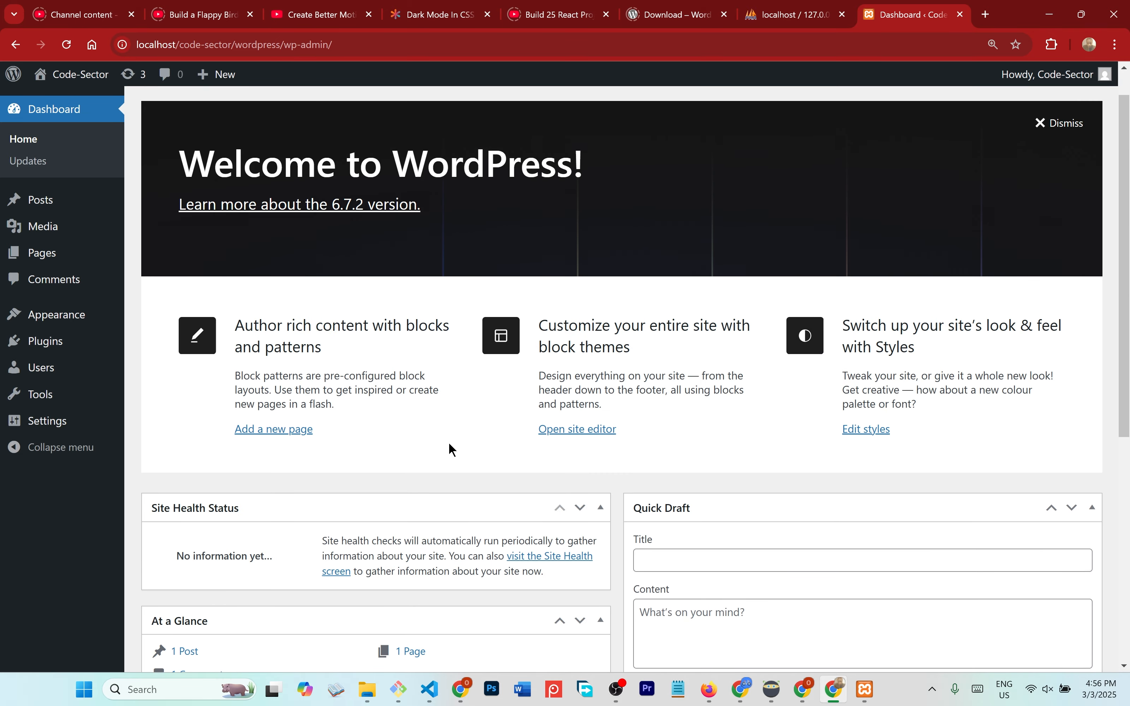
left_click(25, 146)
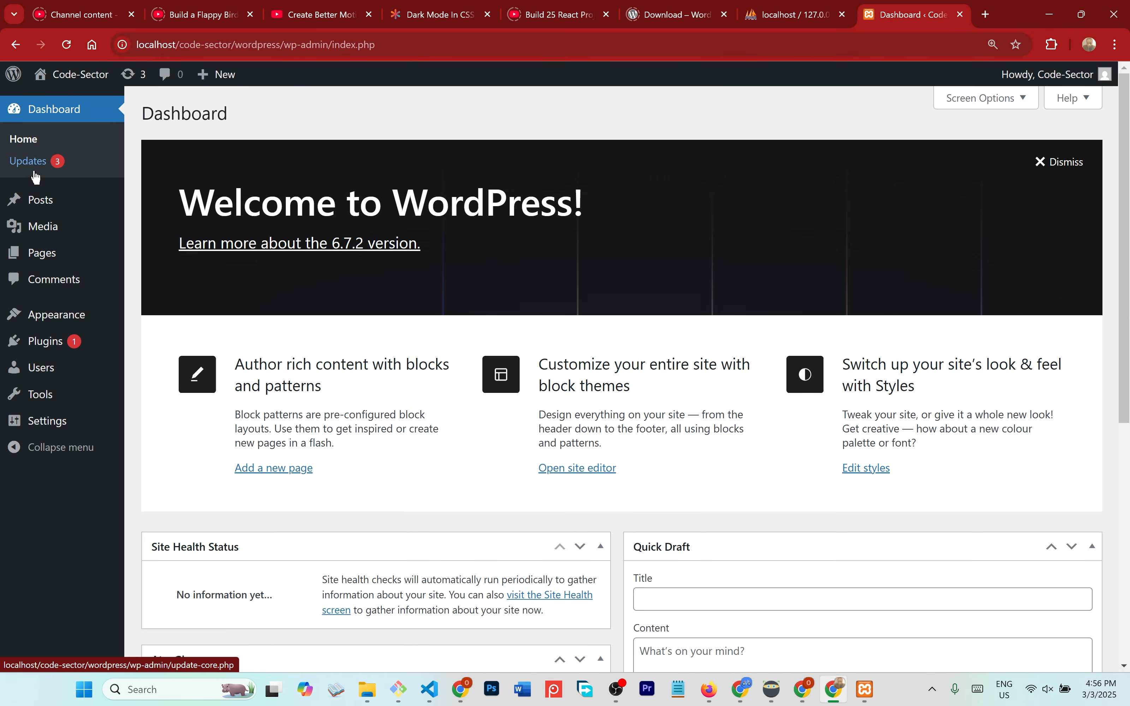
left_click(31, 168)
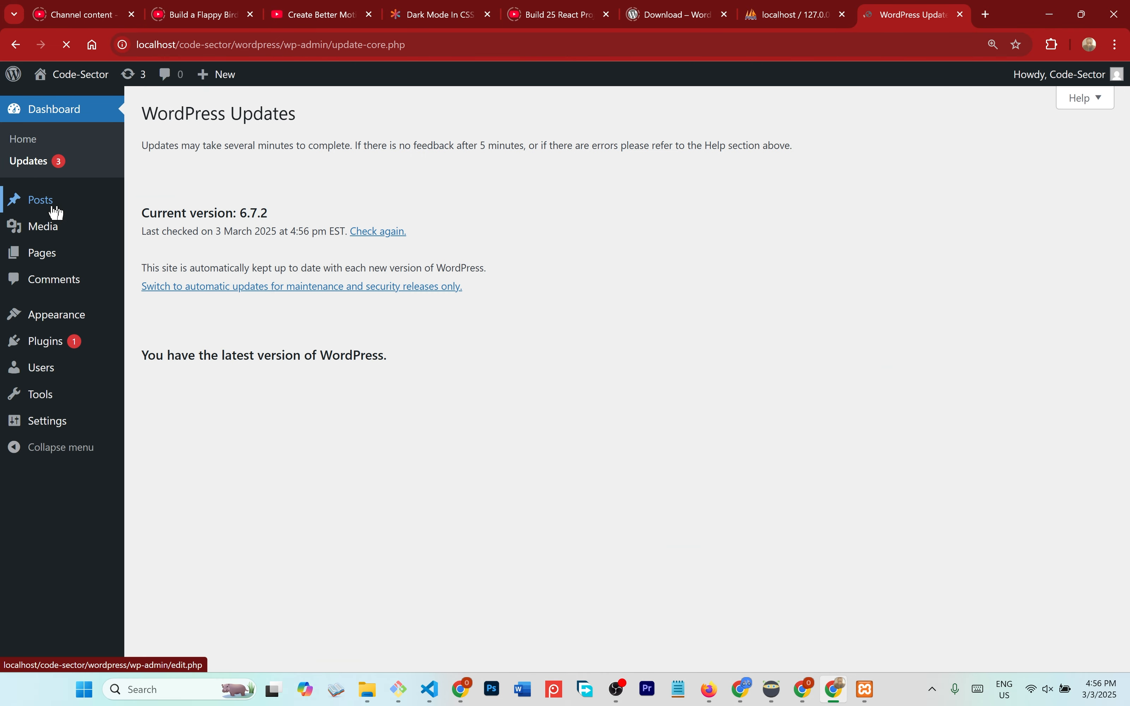
left_click(45, 235)
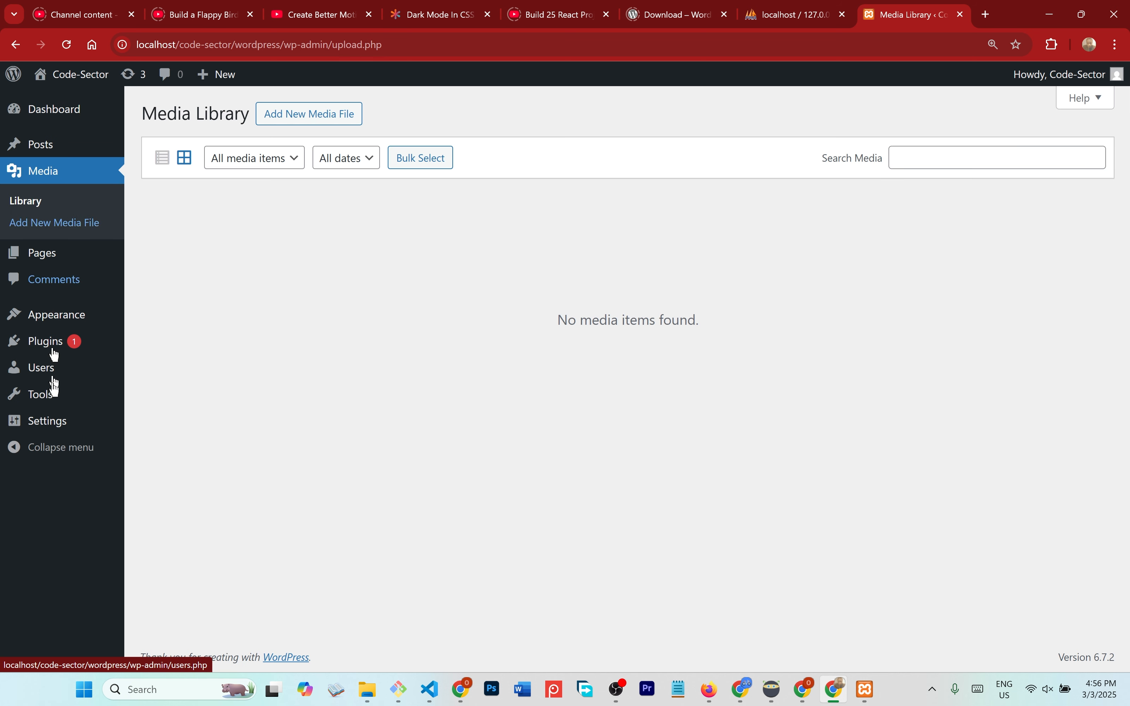
left_click(68, 323)
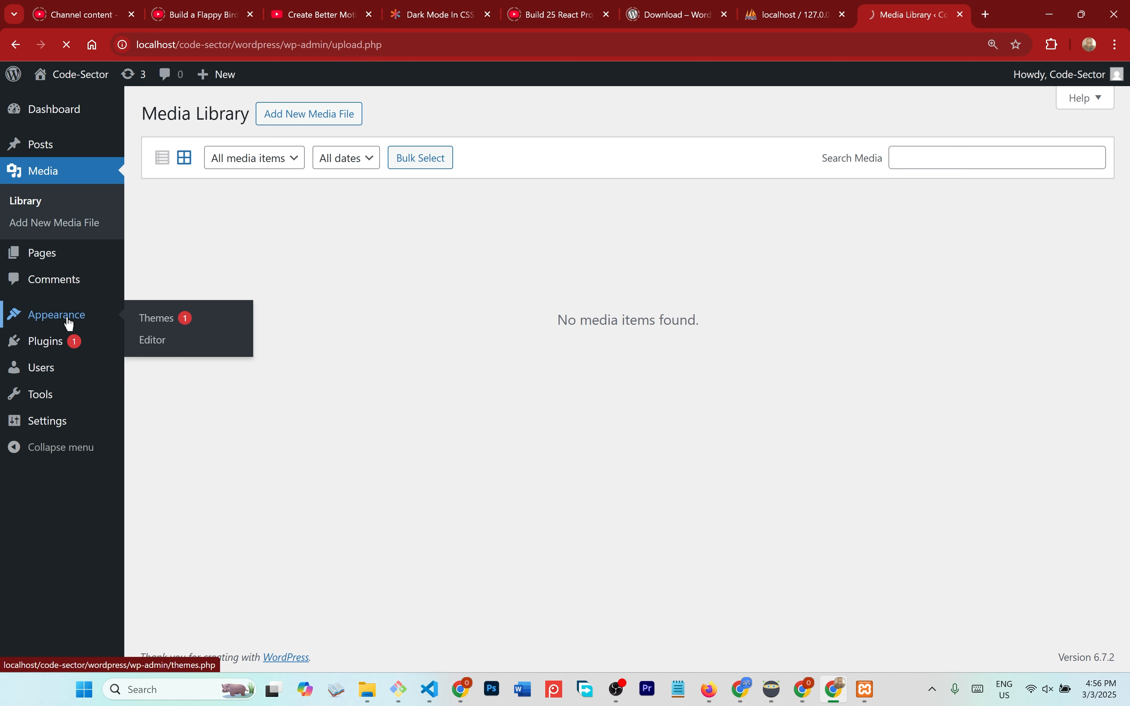